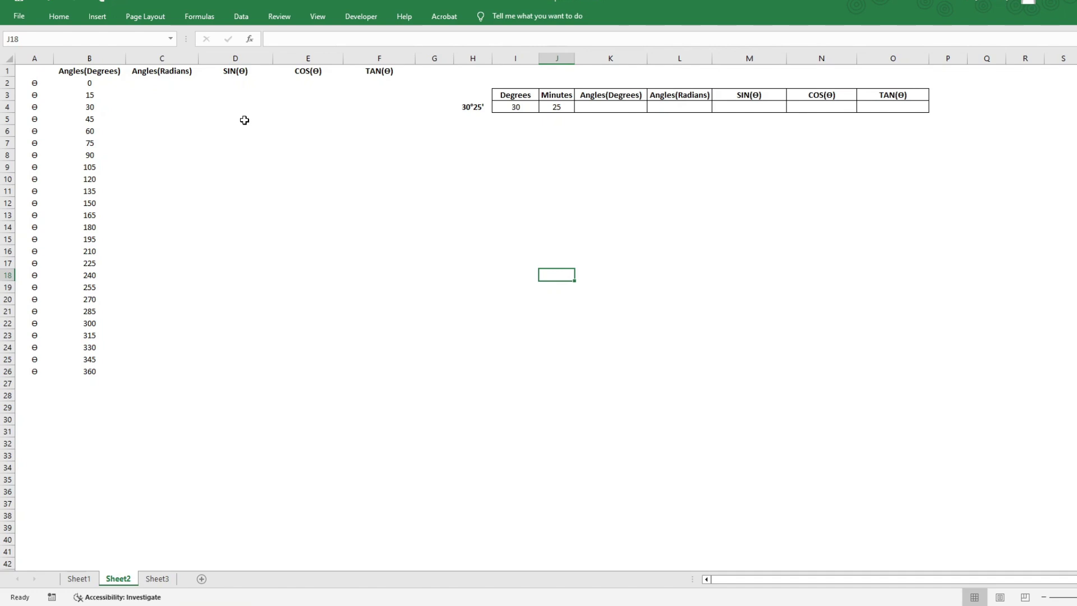
Enter =RADIANS(B2) in C2, converting the 0-degree angle to 0.00 radians.
left_click(156, 83)
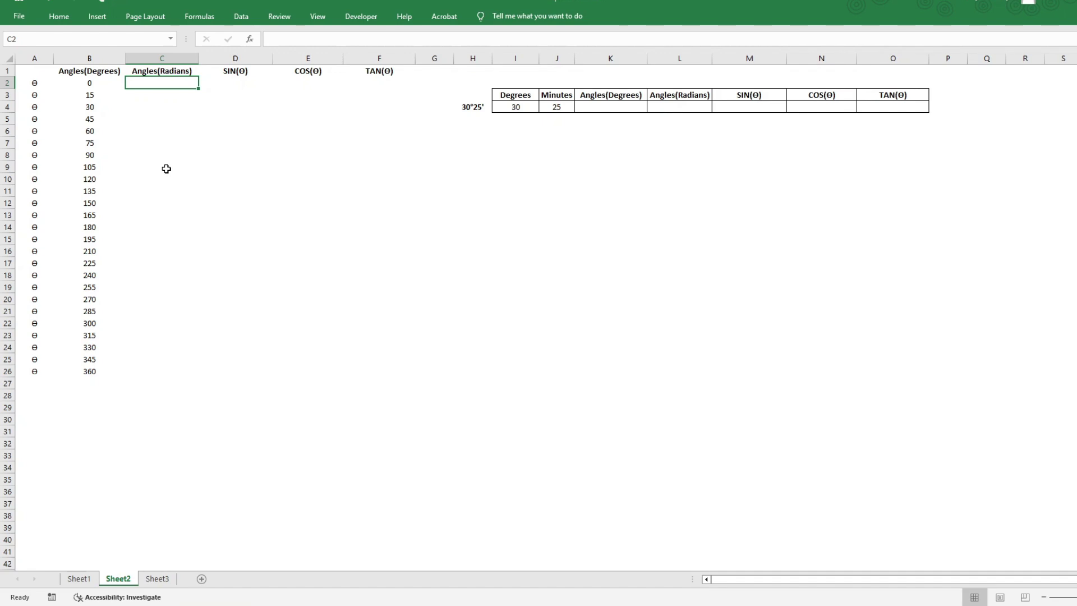
type("=")
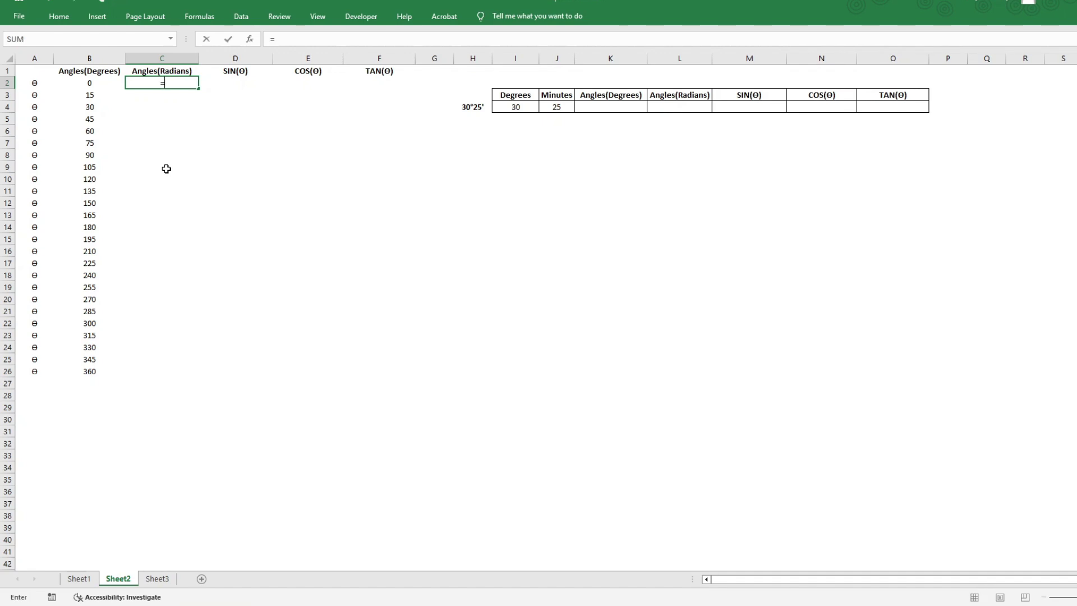
type("radian")
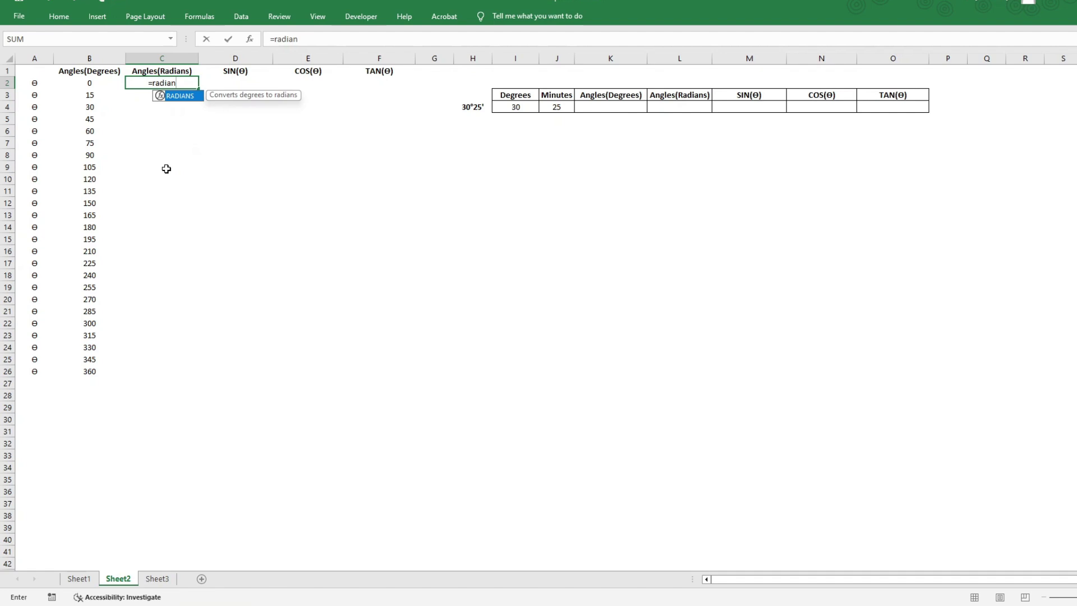
double_click(195, 96)
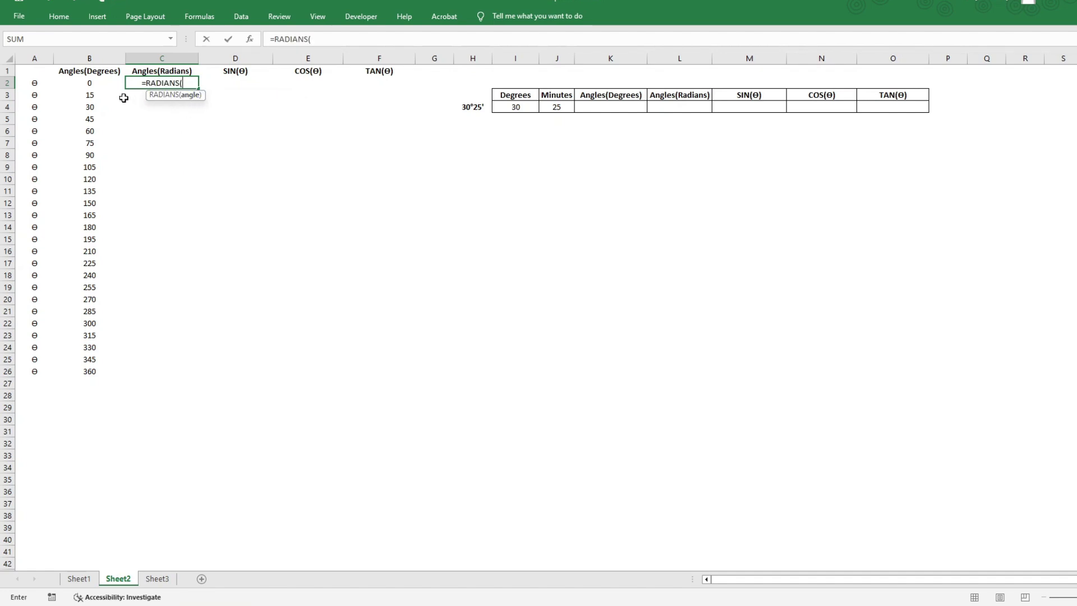
left_click(96, 83)
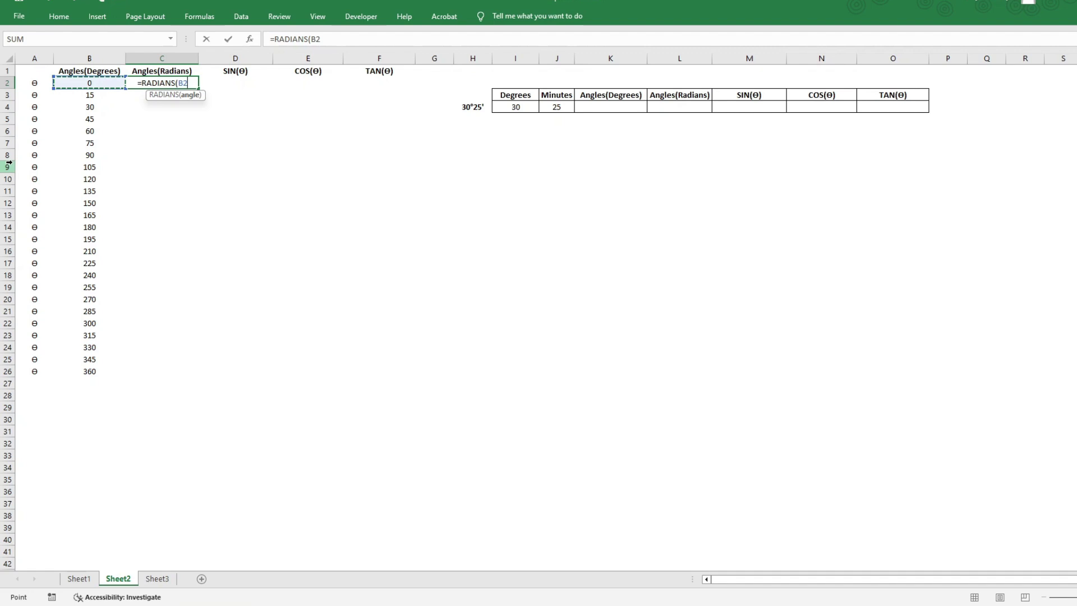
type(")")
key("Return")
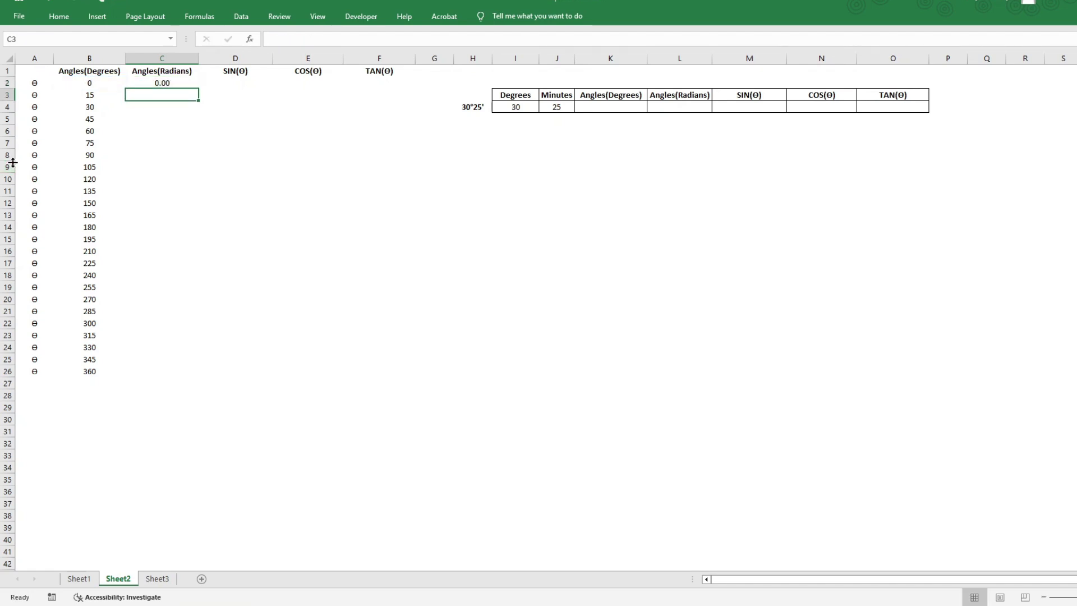
left_click(154, 84)
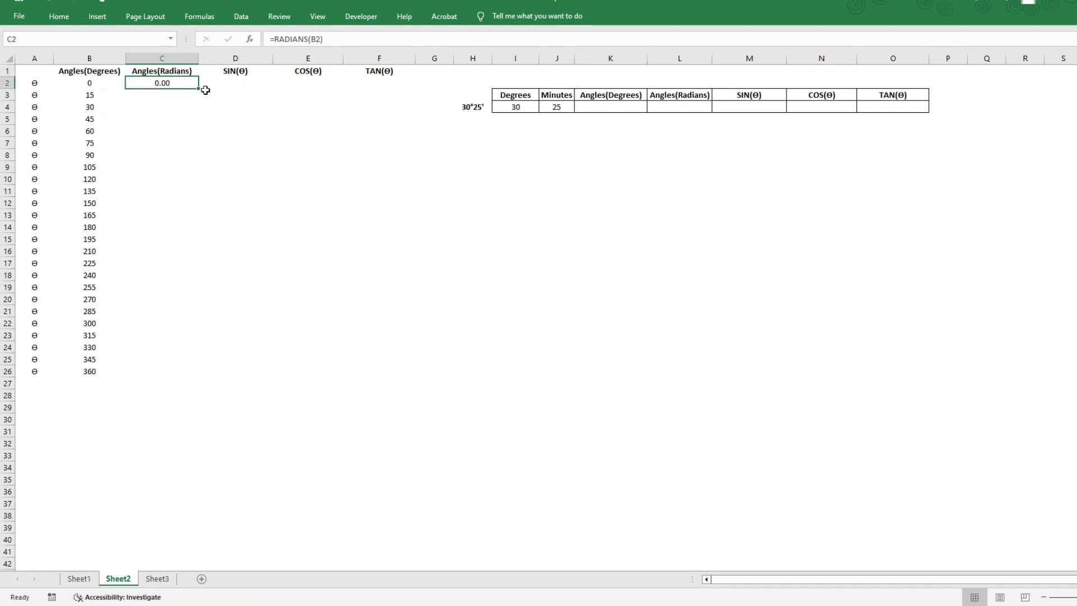
Fill the RADIANS formula from C2 down to C26, then check the 180° and 360° rows.
left_click_drag(198, 91, 174, 375)
left_click(152, 448)
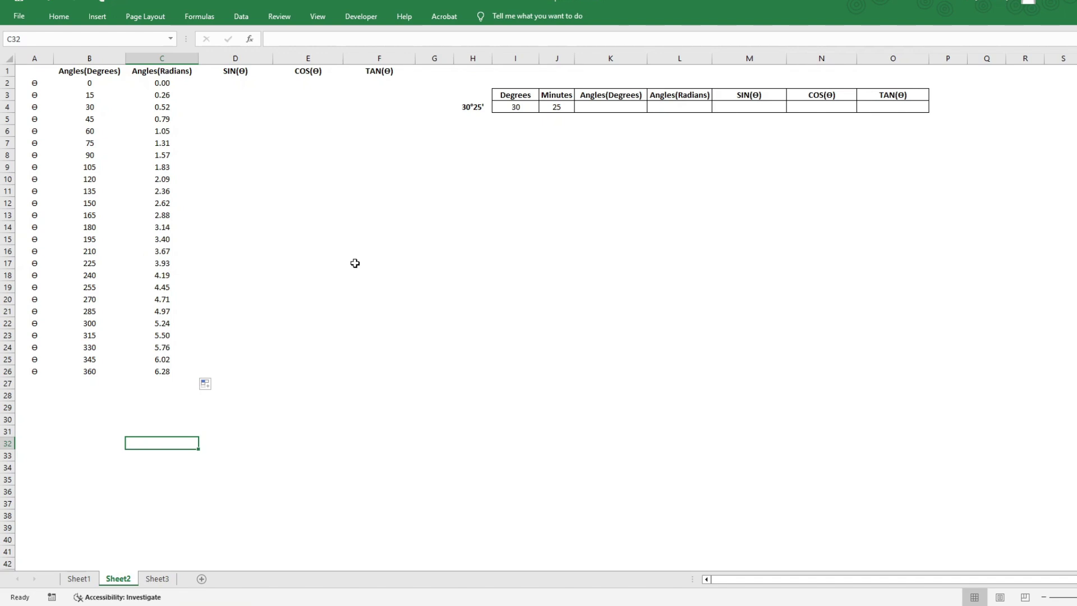
left_click(91, 227)
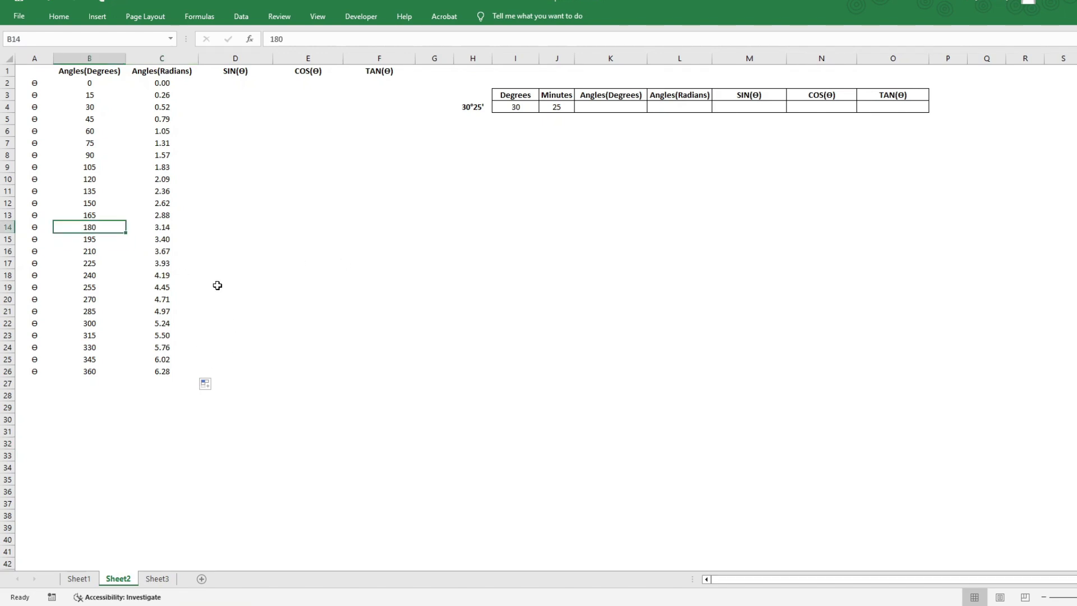
left_click(160, 228)
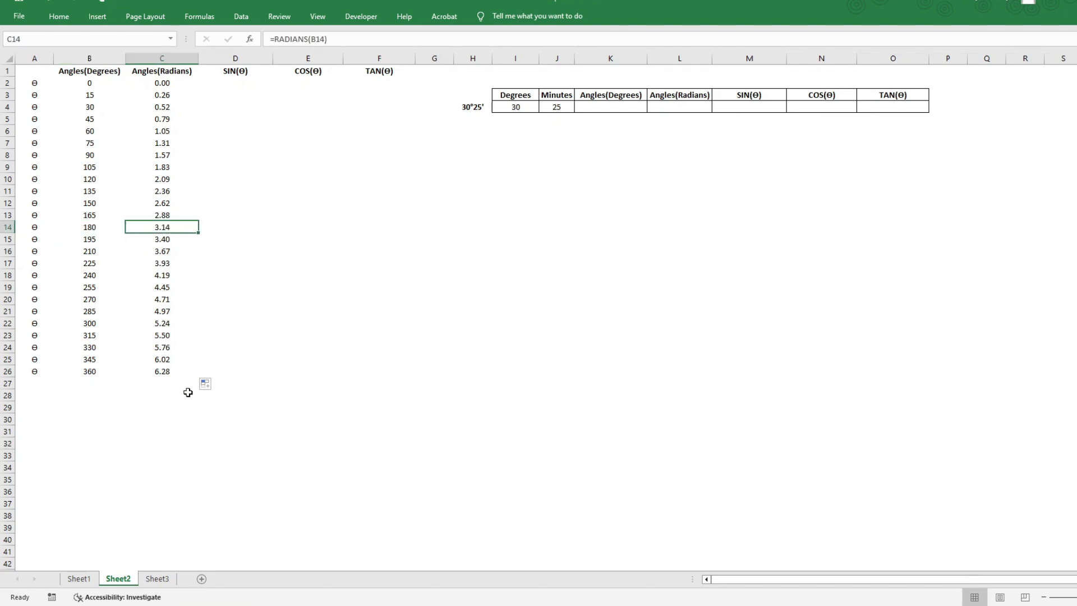
left_click(88, 371)
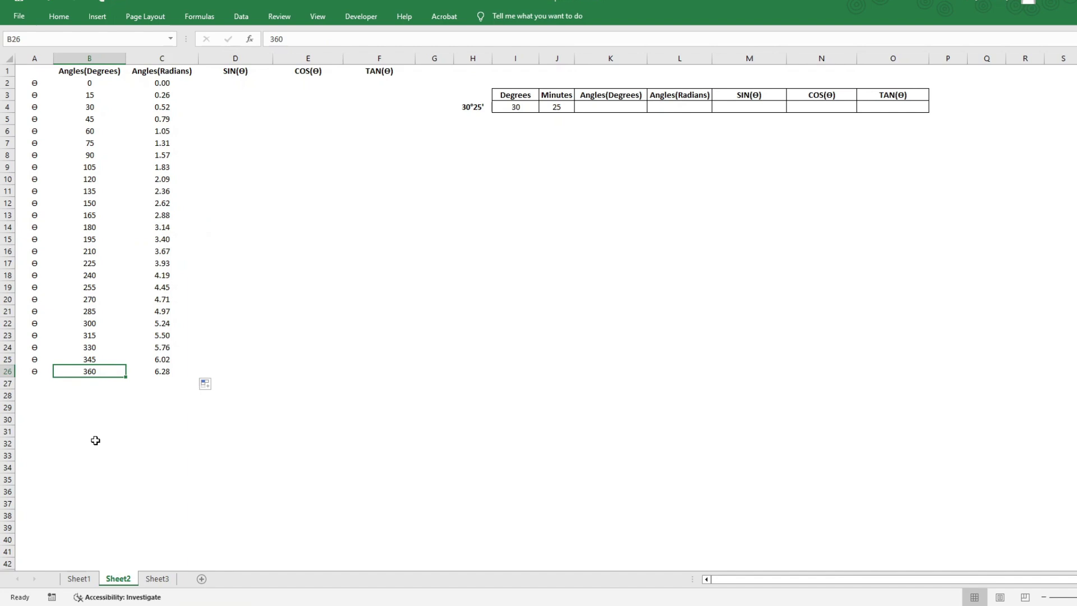
left_click(168, 372)
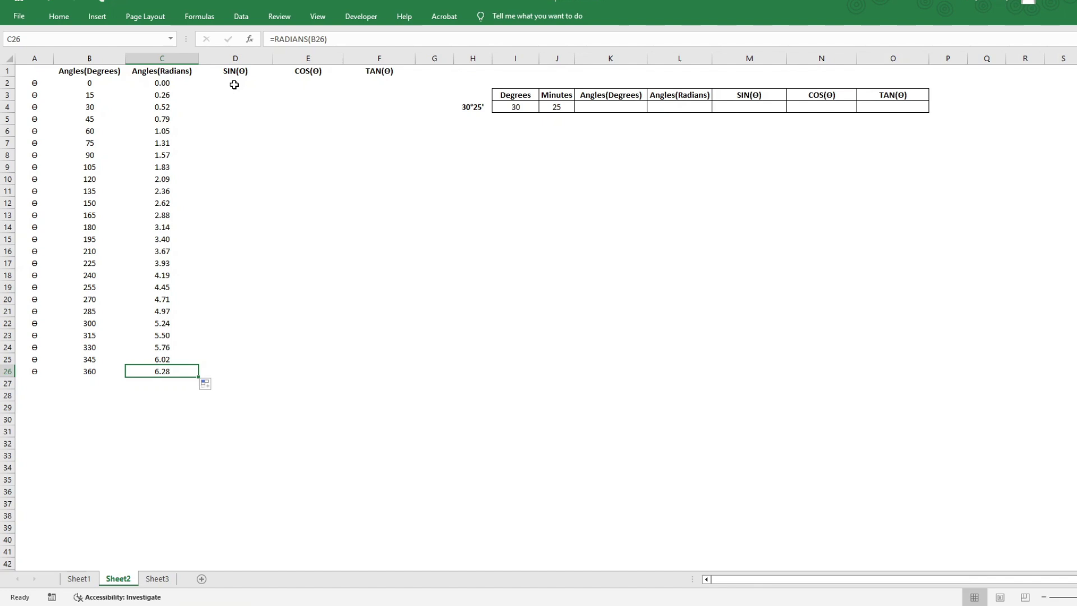
Enter =SIN(C2) in D2 for the first angle.
left_click(234, 85)
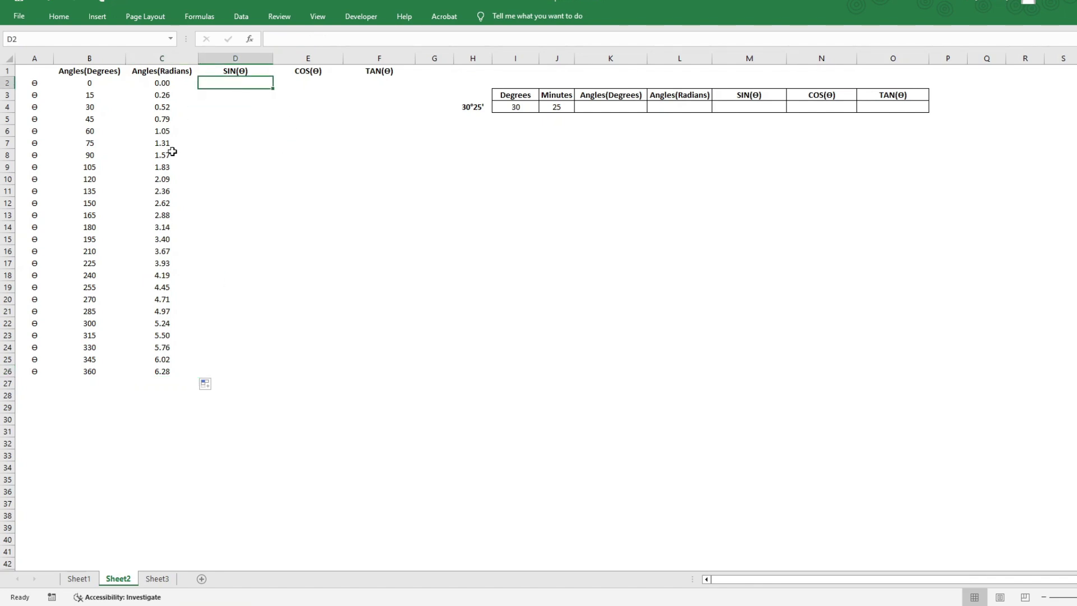
type("=")
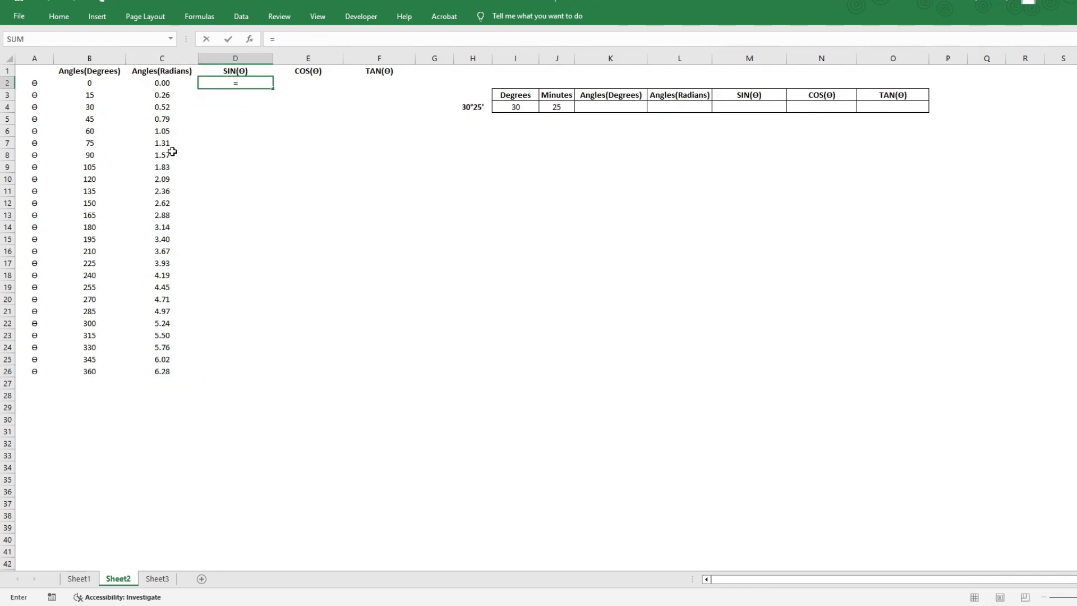
type("sin")
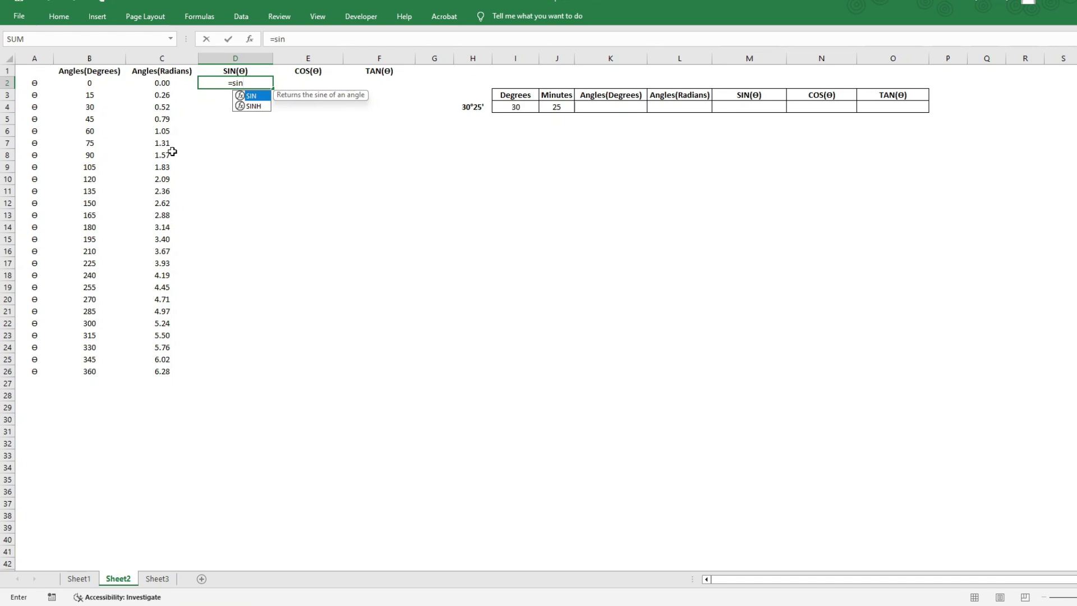
type("(")
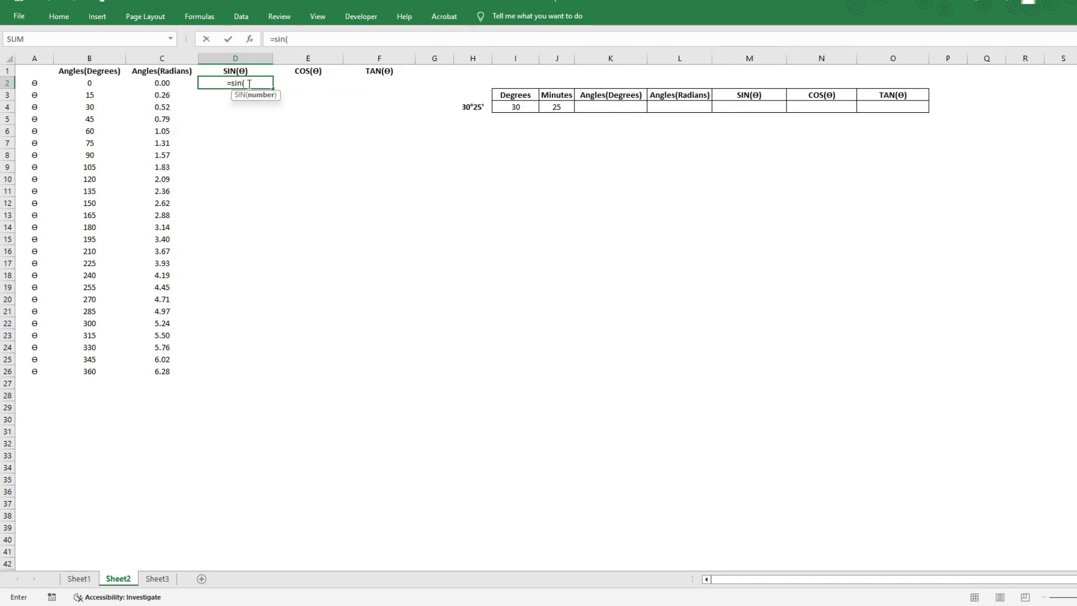
left_click(153, 81)
type(")")
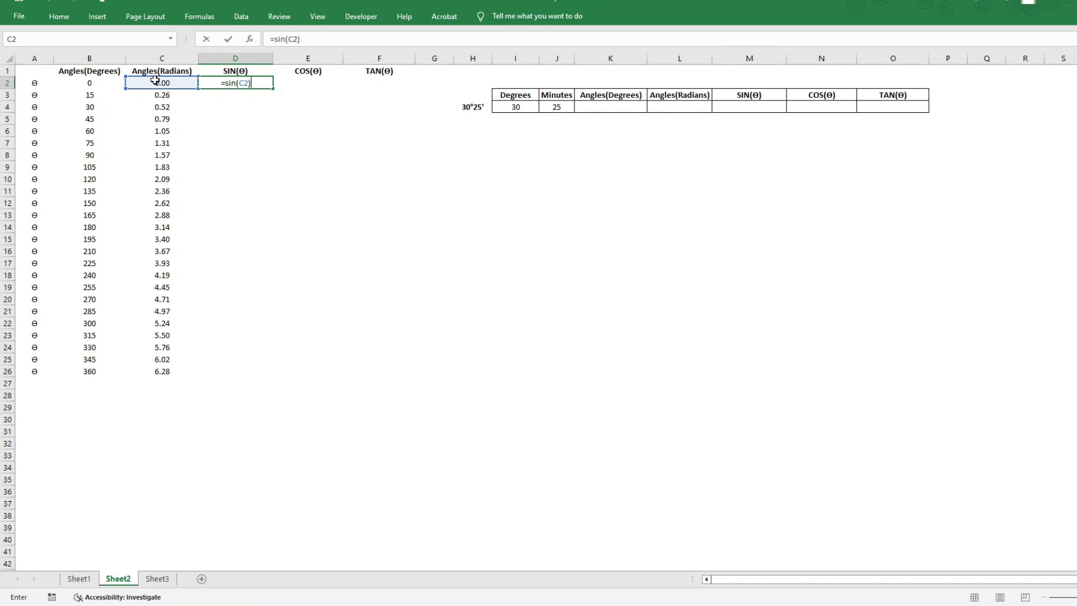
key("Return")
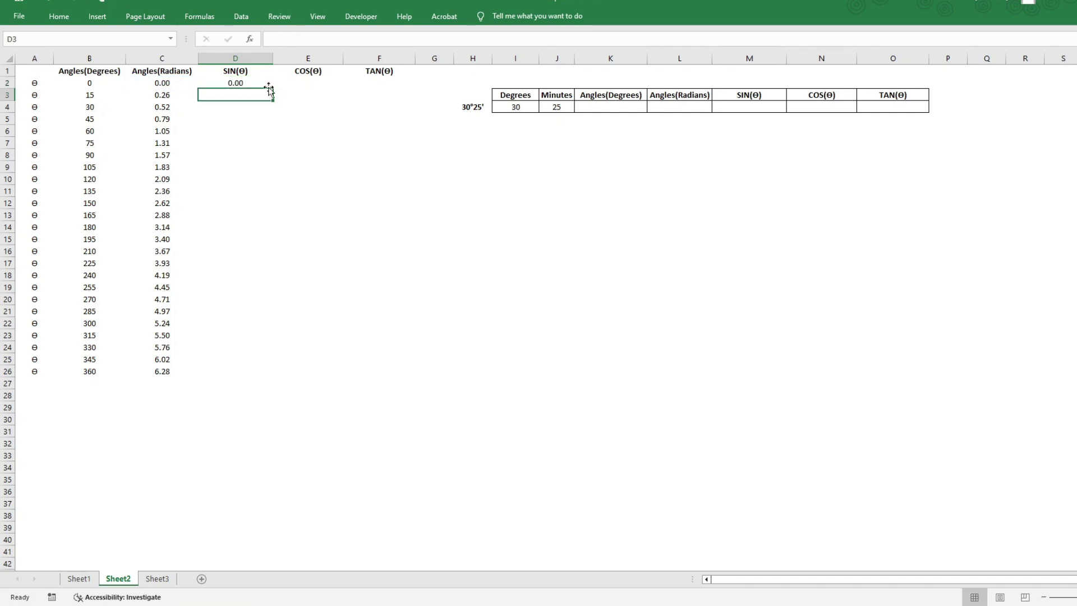
Enter =COS(C2) in E2 for the first angle.
left_click(307, 87)
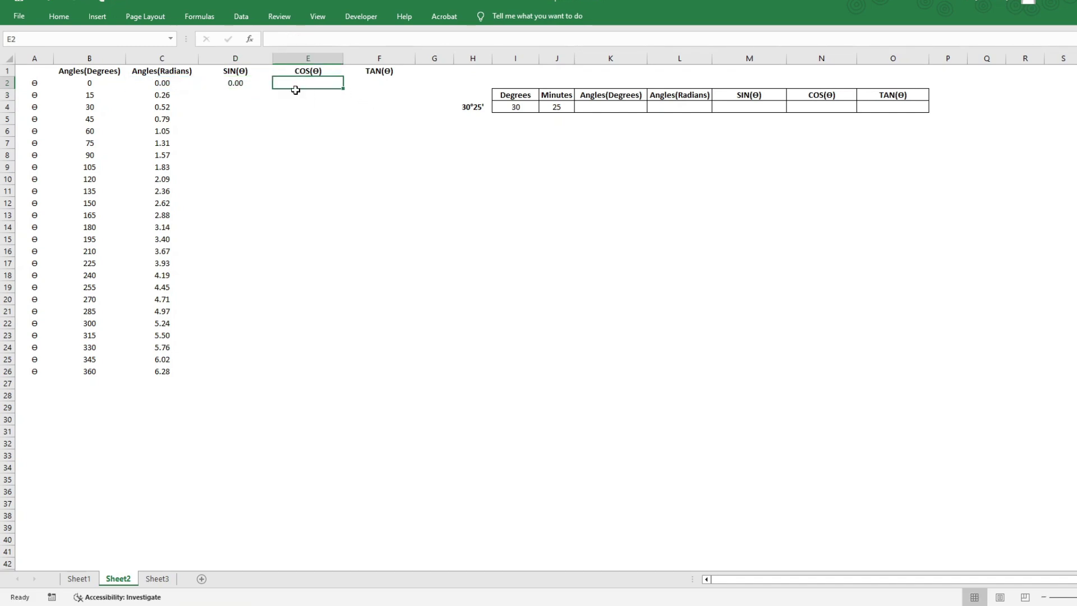
type("=c")
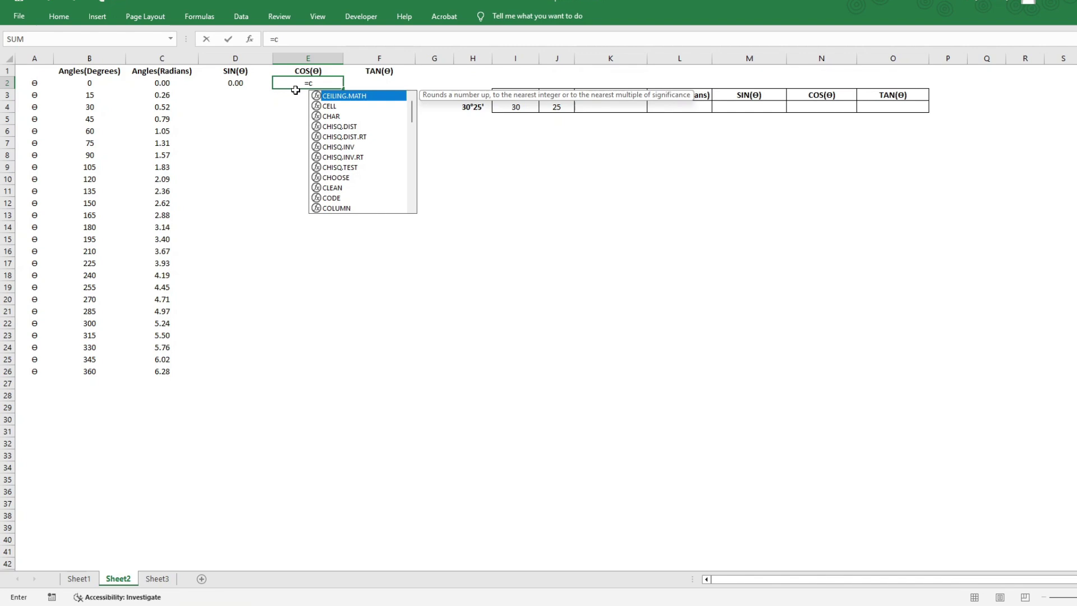
type("os(")
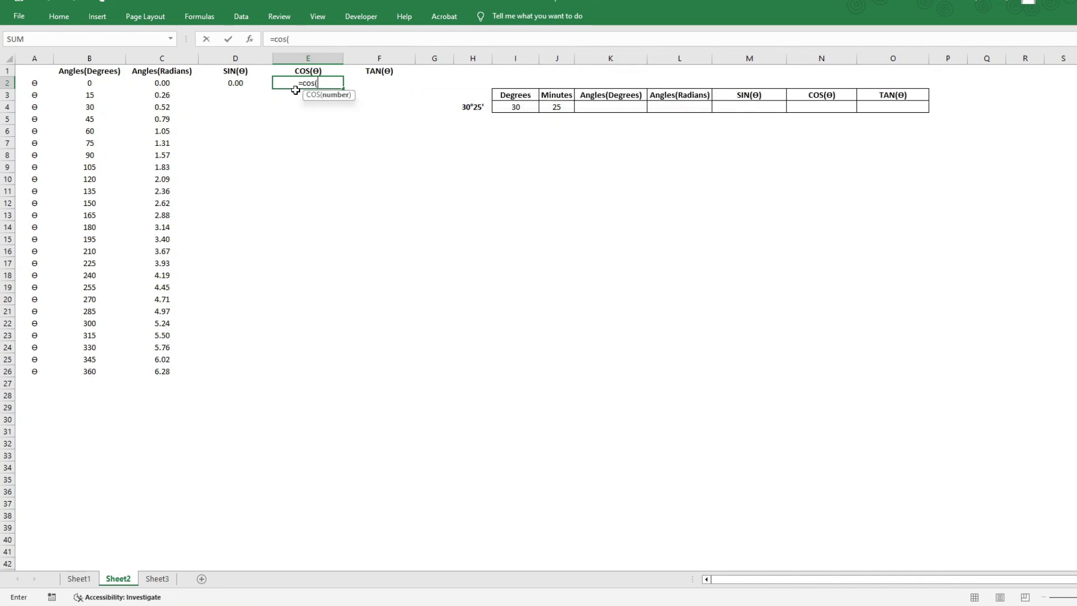
left_click(159, 81)
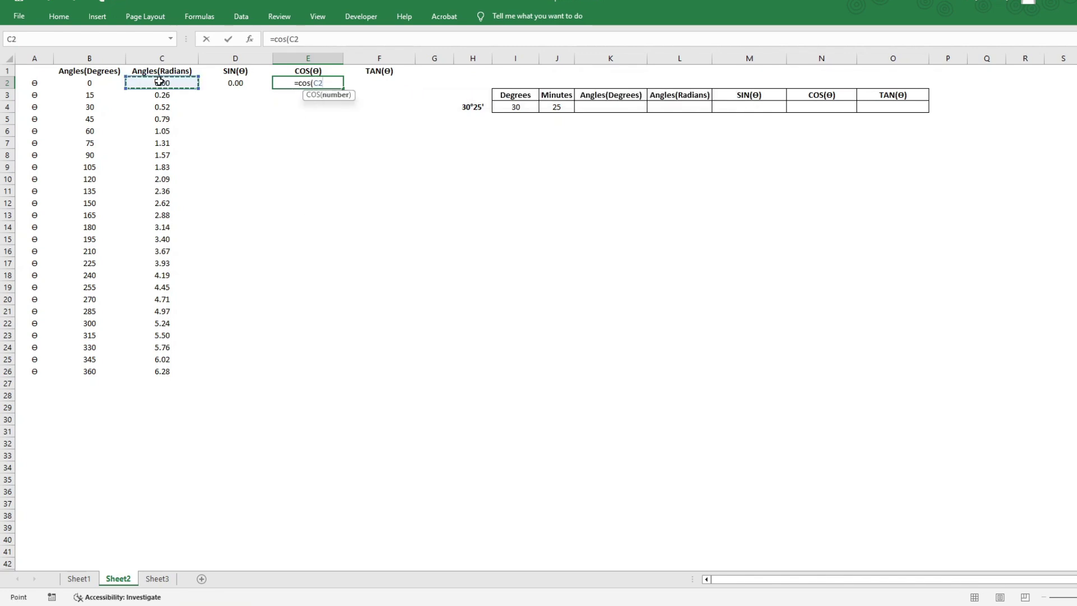
type(")")
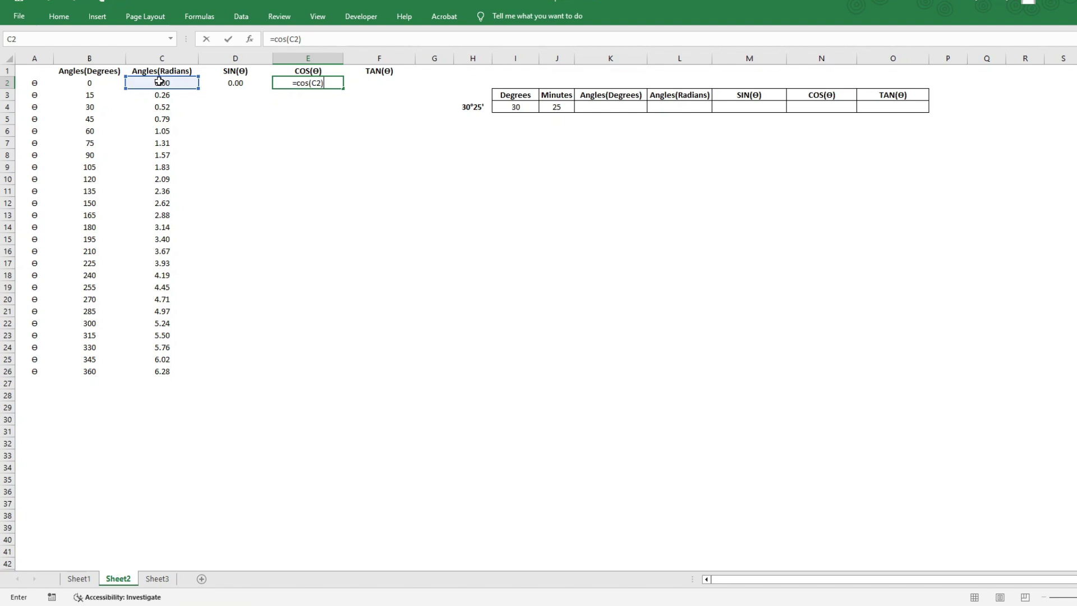
key("Return")
Enter =TAN(C2) in F2 for the 0-degree angle.
left_click(377, 83)
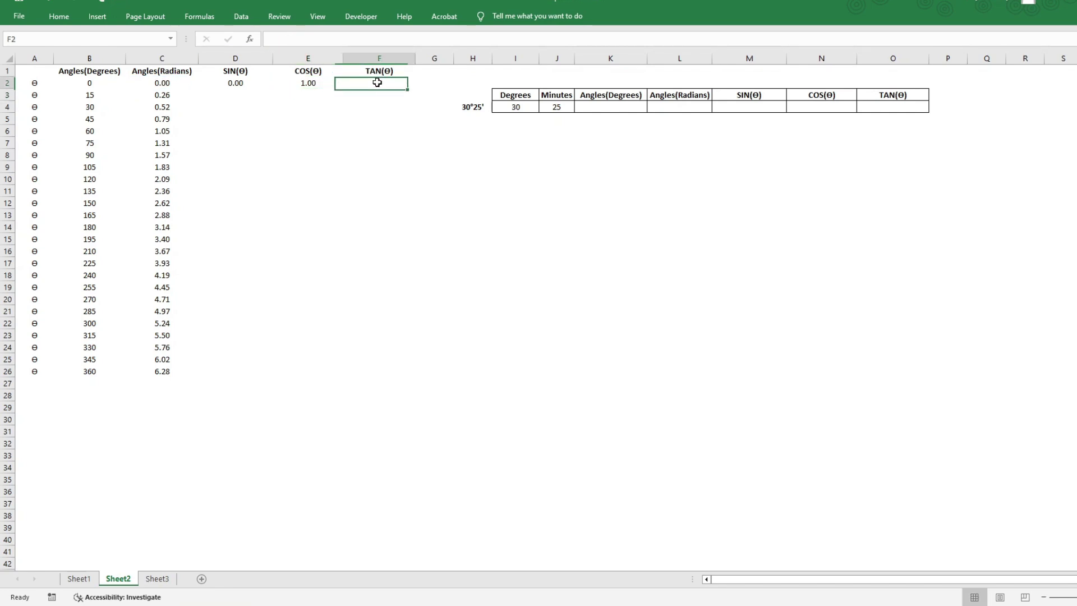
type("=t")
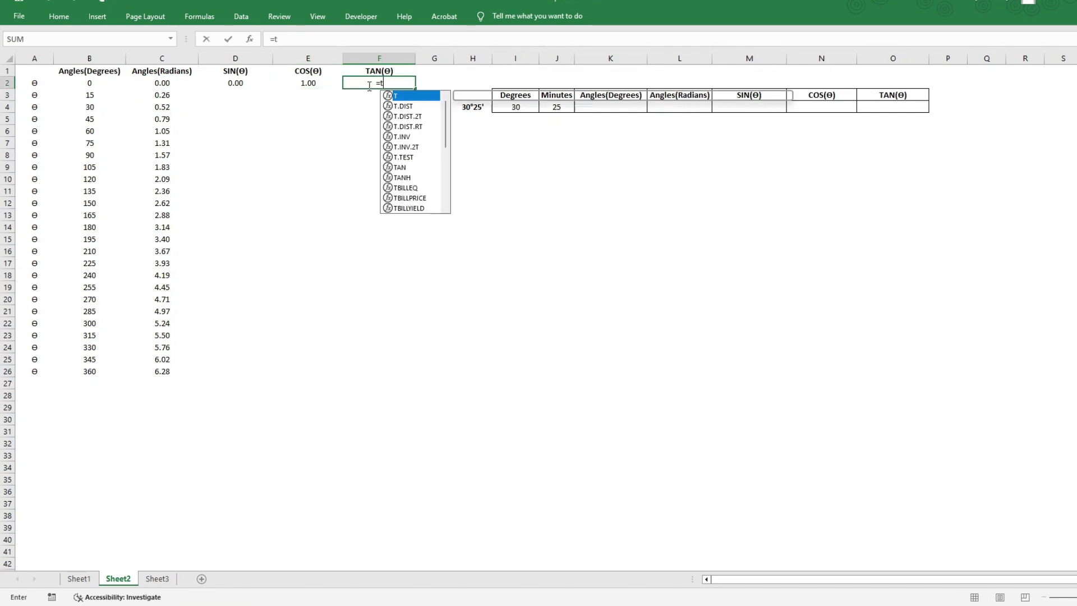
type("an(")
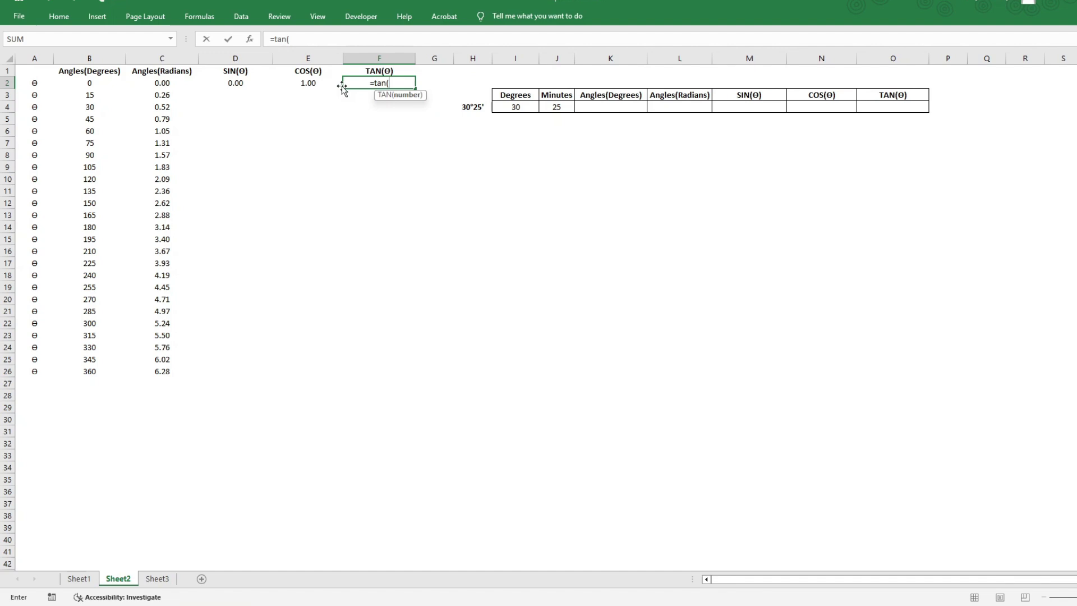
left_click(152, 82)
type(")")
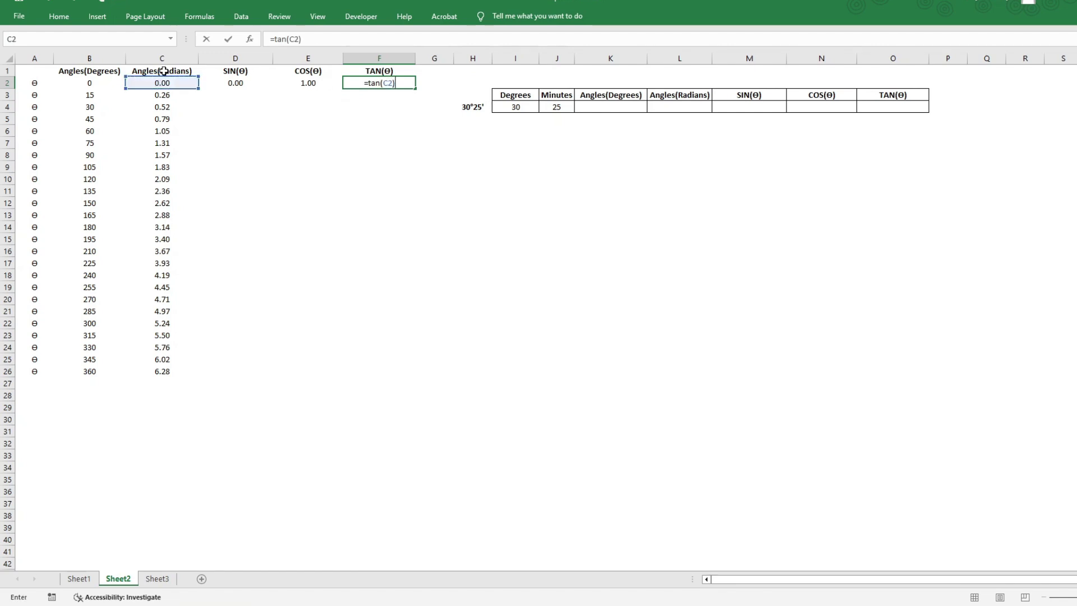
key("Return")
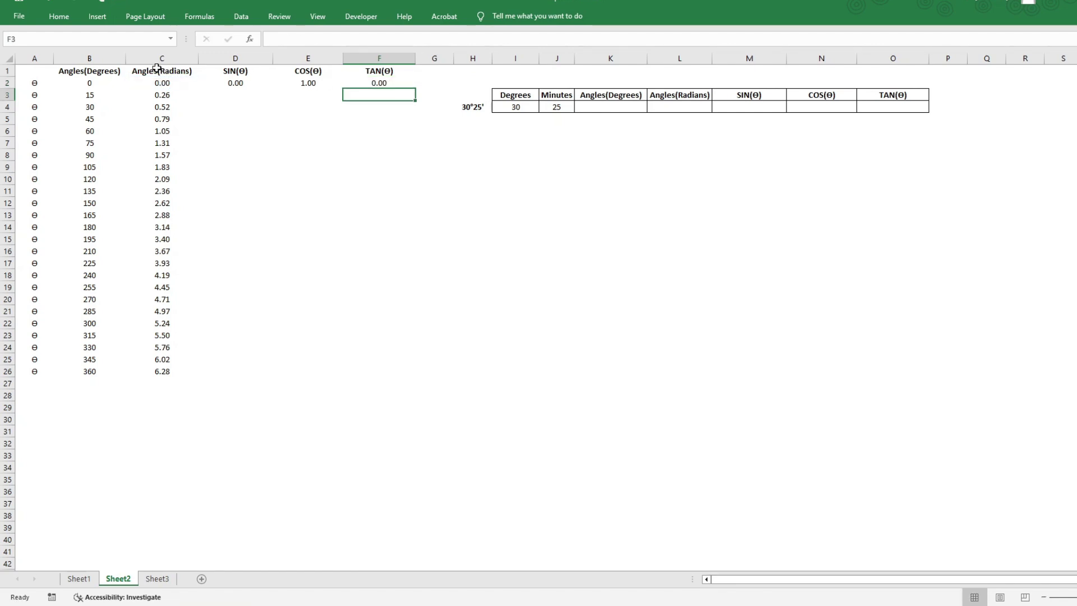
Fill the SIN, COS and TAN formulas from D2:F2 down to row 26.
left_click_drag(236, 83, 392, 83)
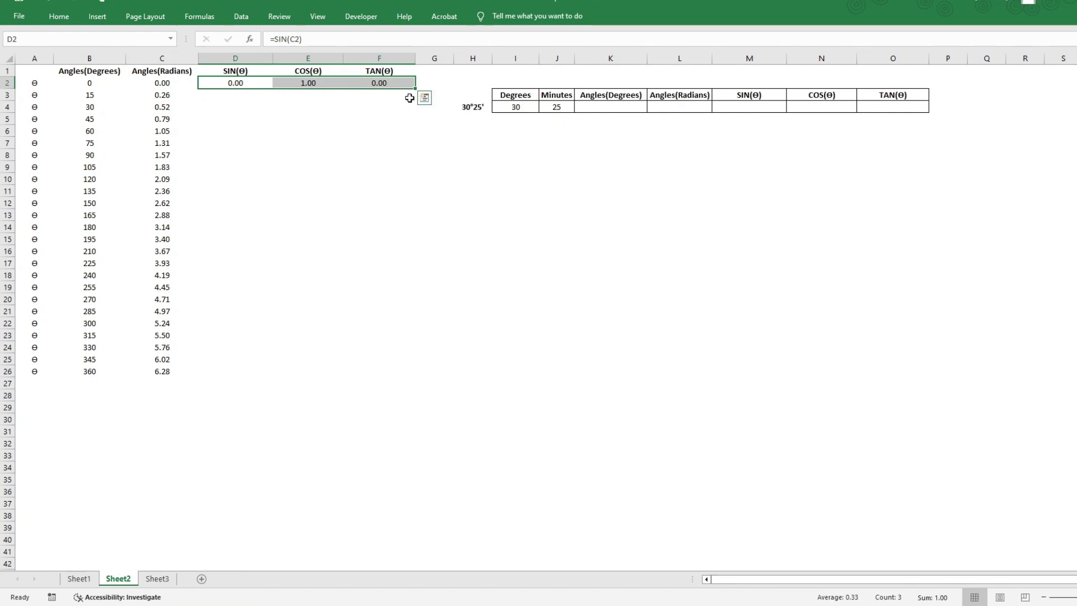
left_click_drag(415, 88, 401, 375)
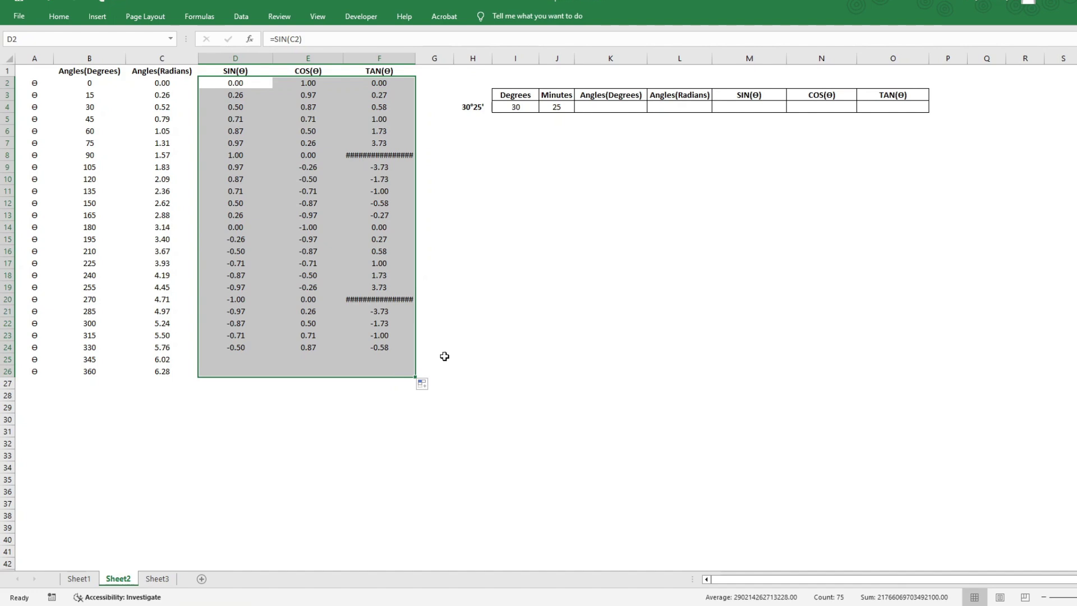
left_click(473, 334)
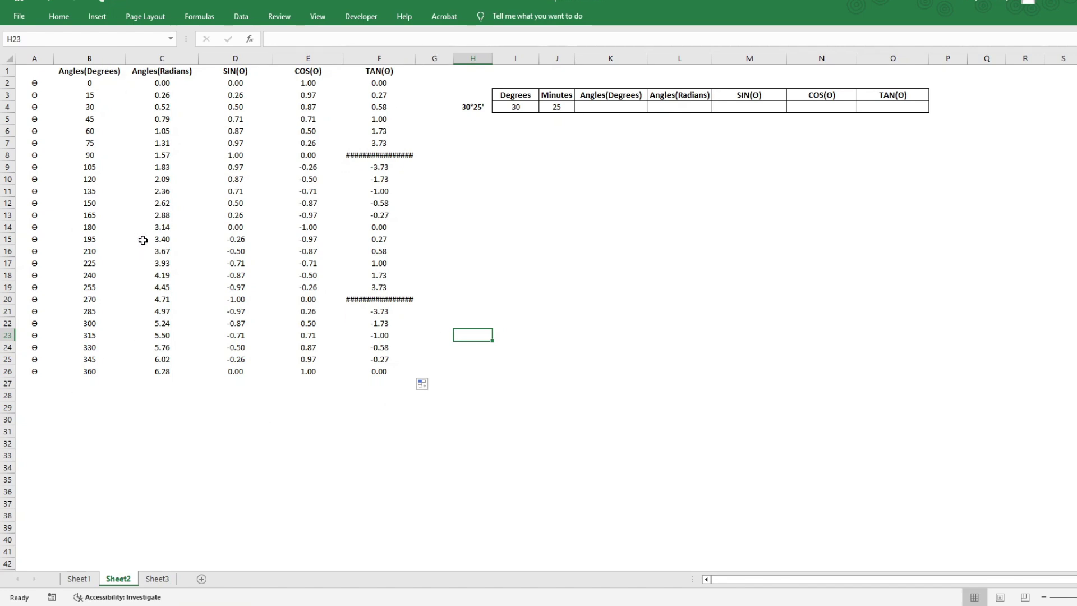
left_click(361, 156)
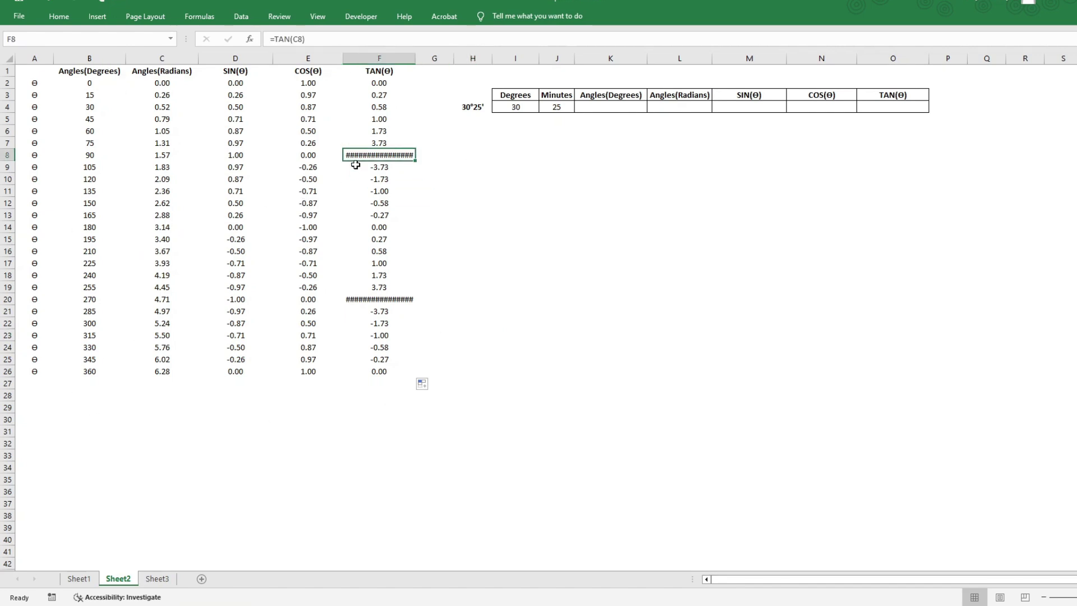
left_click(371, 301)
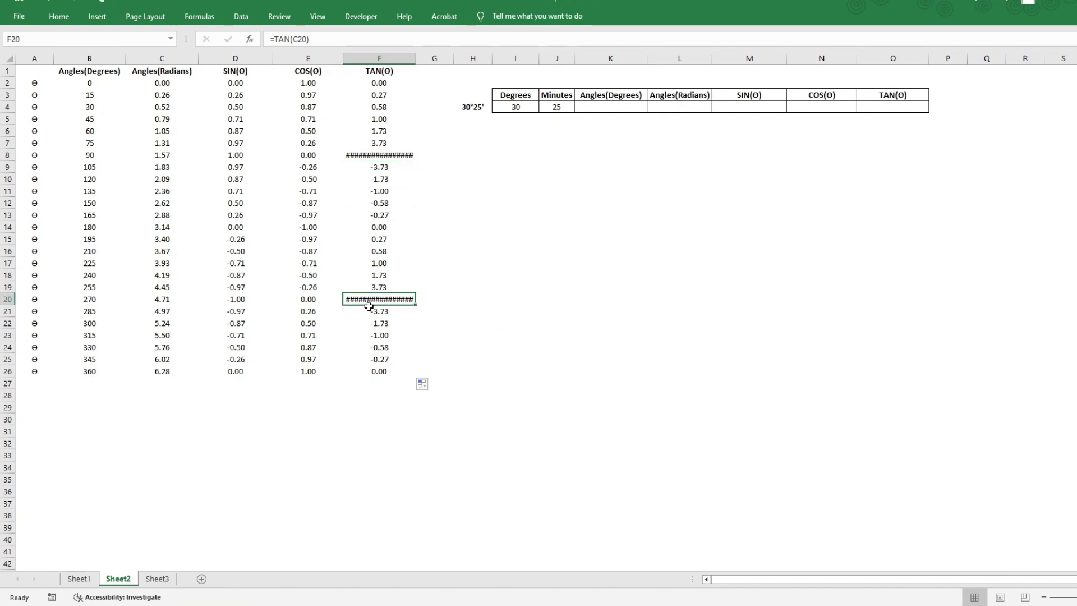
left_click(84, 153)
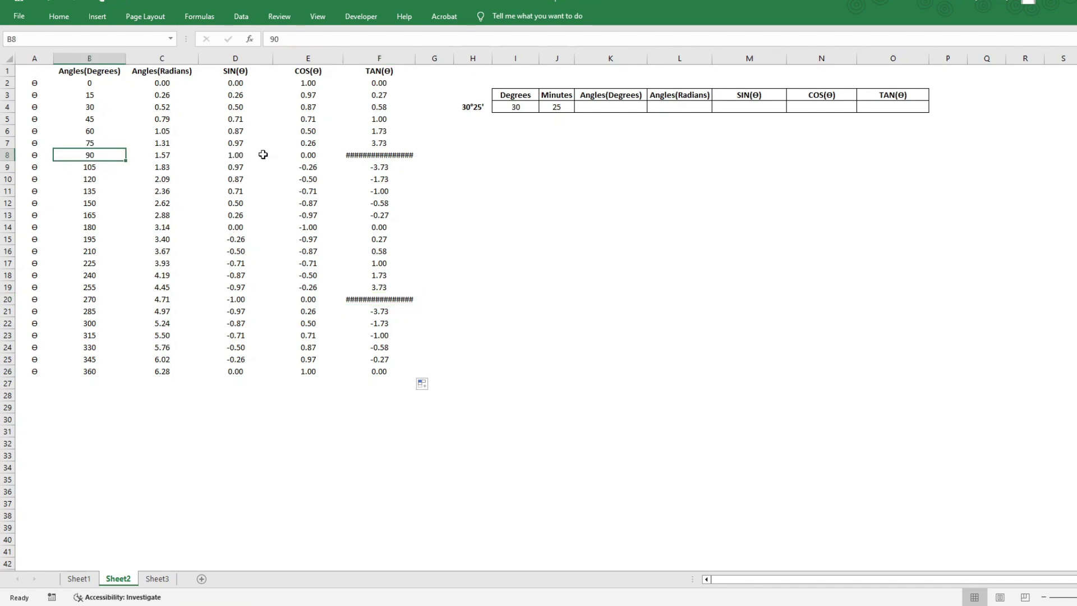
key("Right")
key("Right")
key("Right")
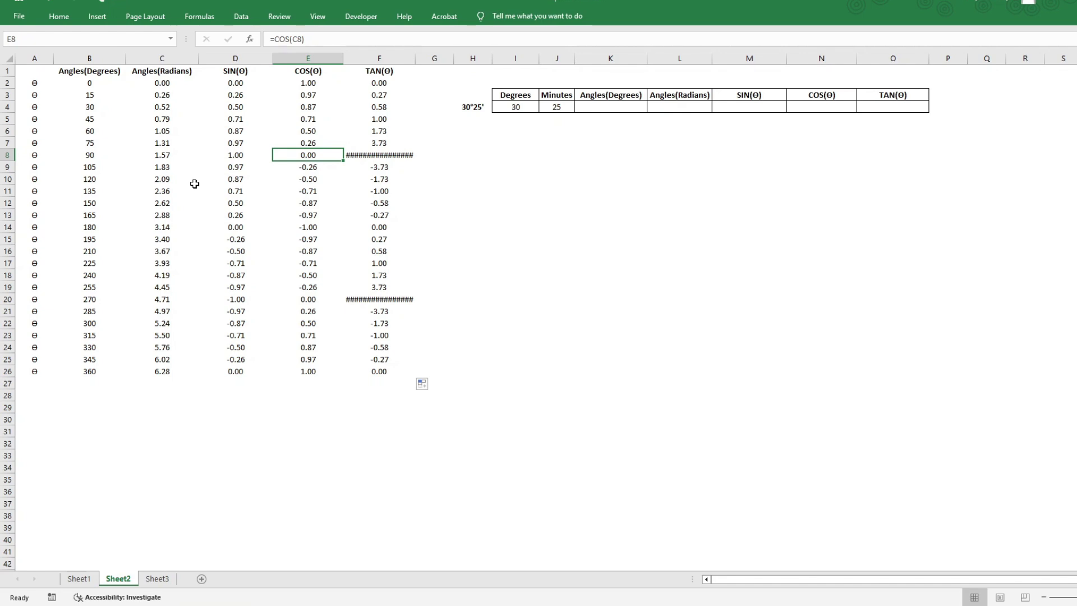
left_click(392, 154)
left_click(392, 302)
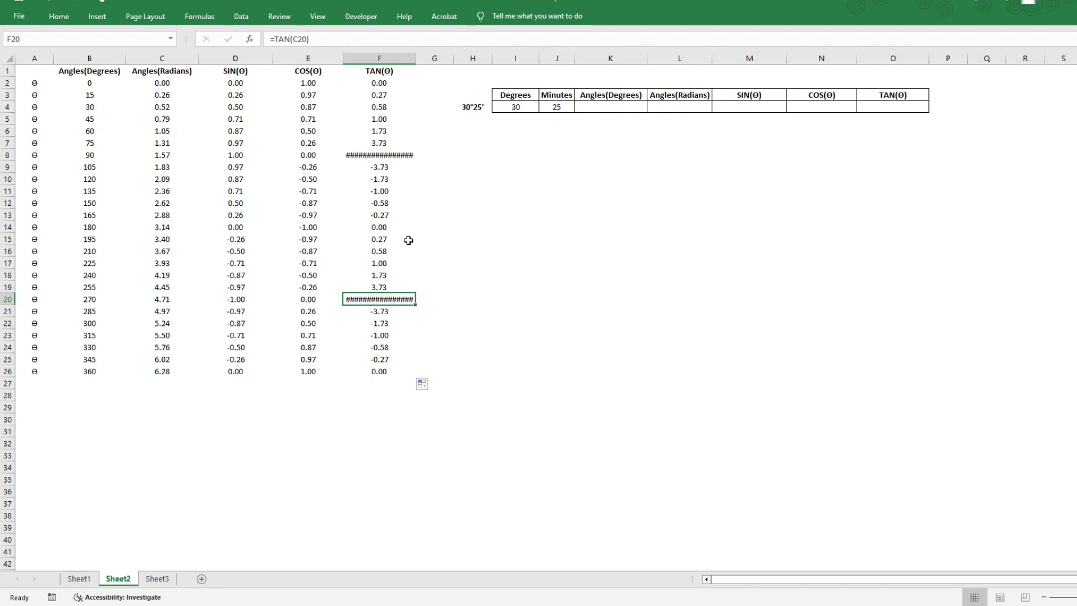
left_click(470, 107)
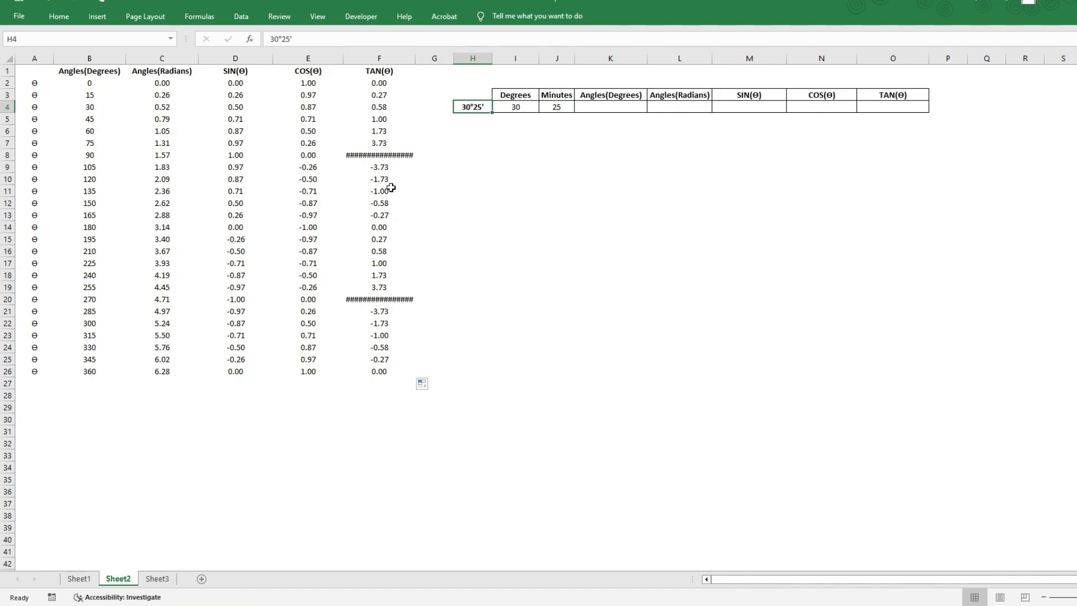
Enter =I4+(J4/60) in K4, turning 30°25' into 30.42 decimal degrees.
left_click(623, 107)
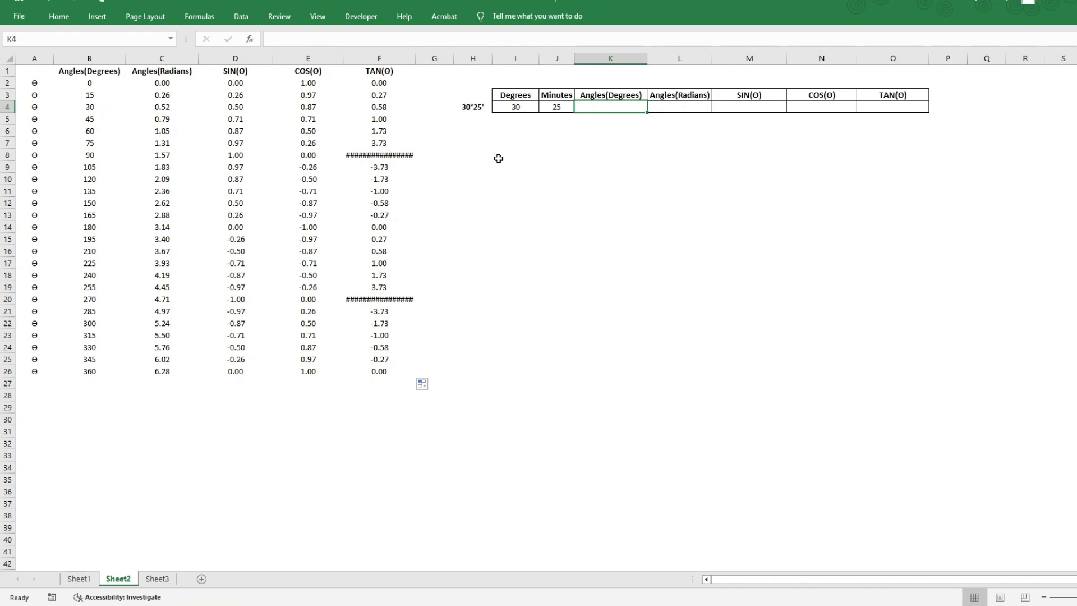
type("=")
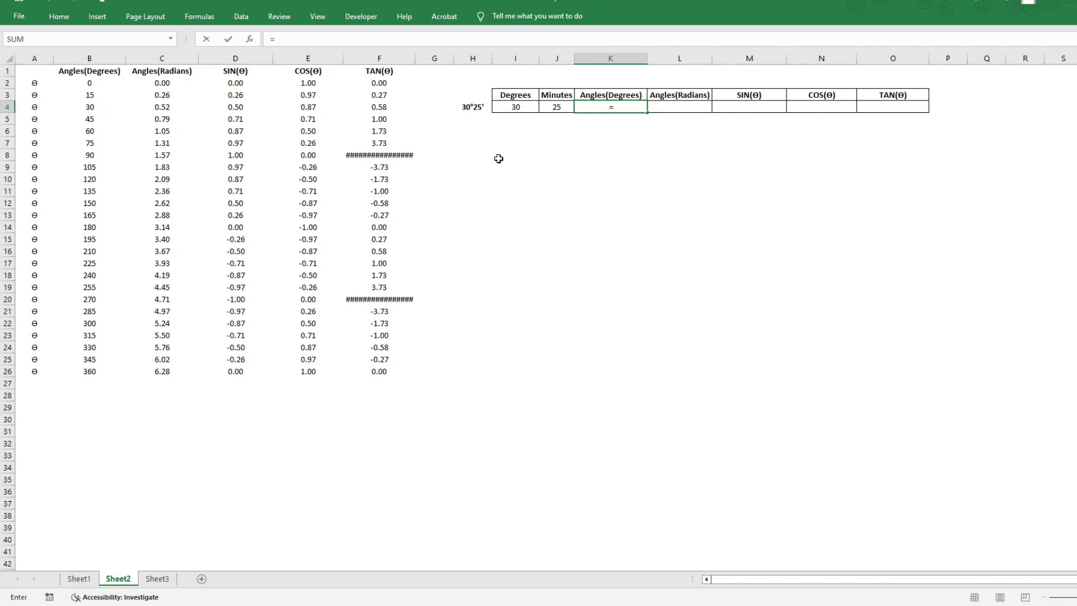
left_click(522, 107)
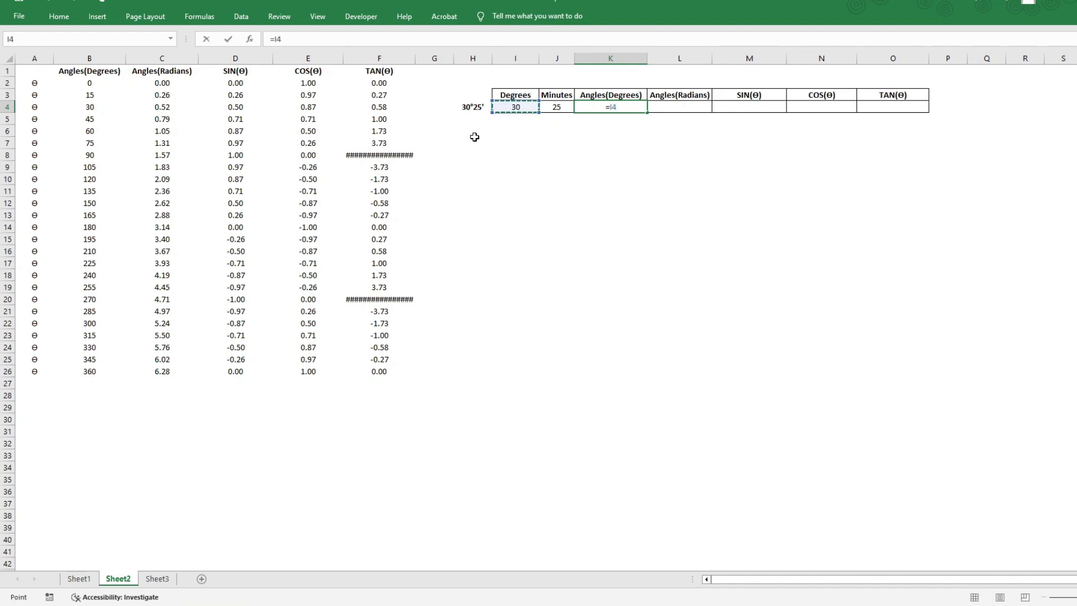
type("+(")
left_click(559, 108)
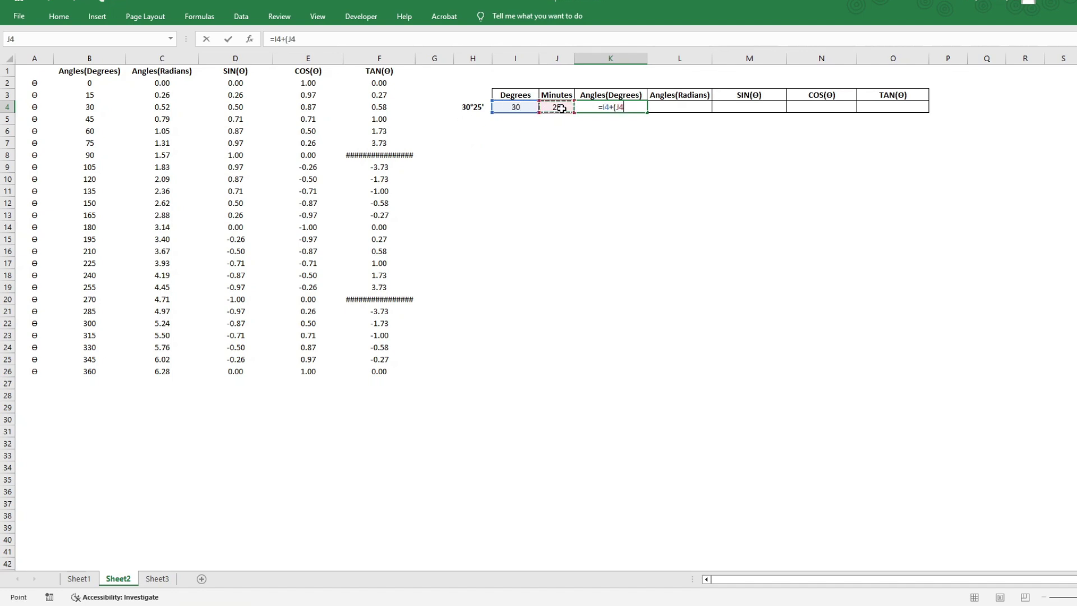
type("/60)")
key("Return")
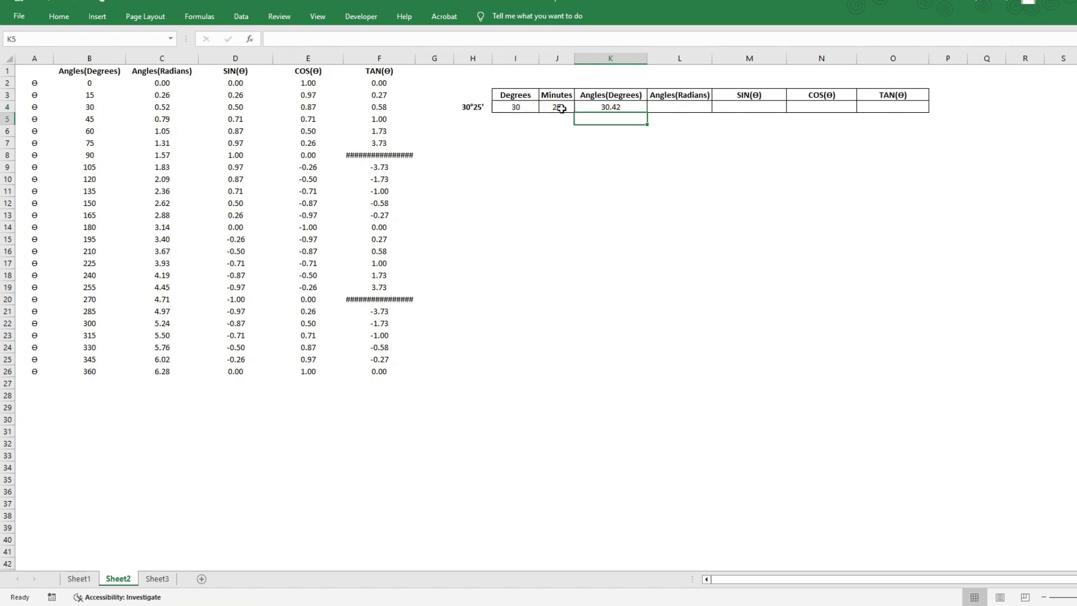
left_click(609, 105)
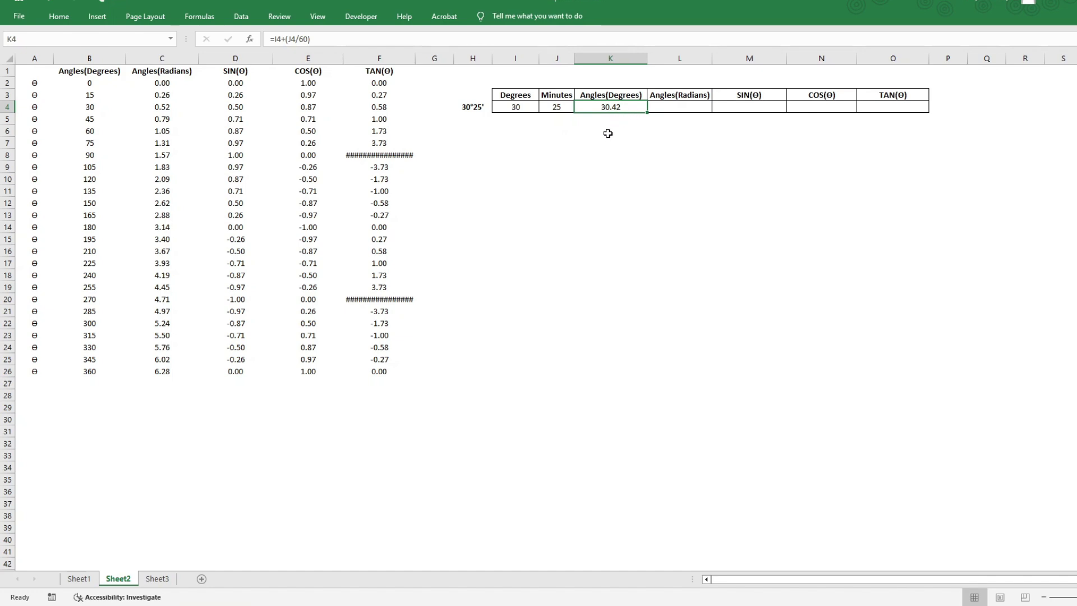
Enter =RADIANS(K4) in L4, giving 0.53 radians for the 30°25' angle.
left_click(665, 106)
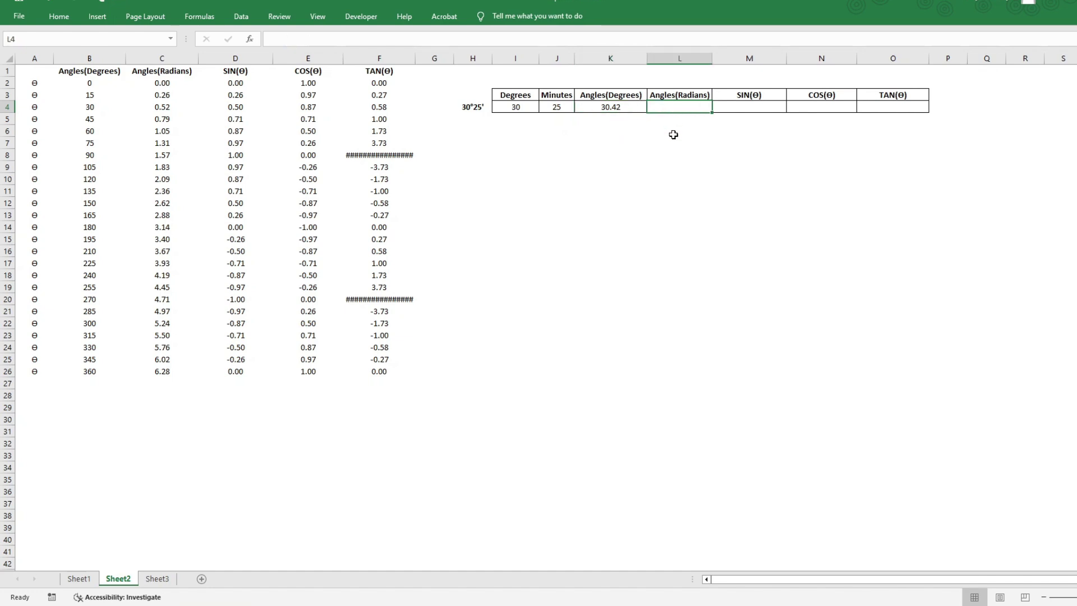
type("=")
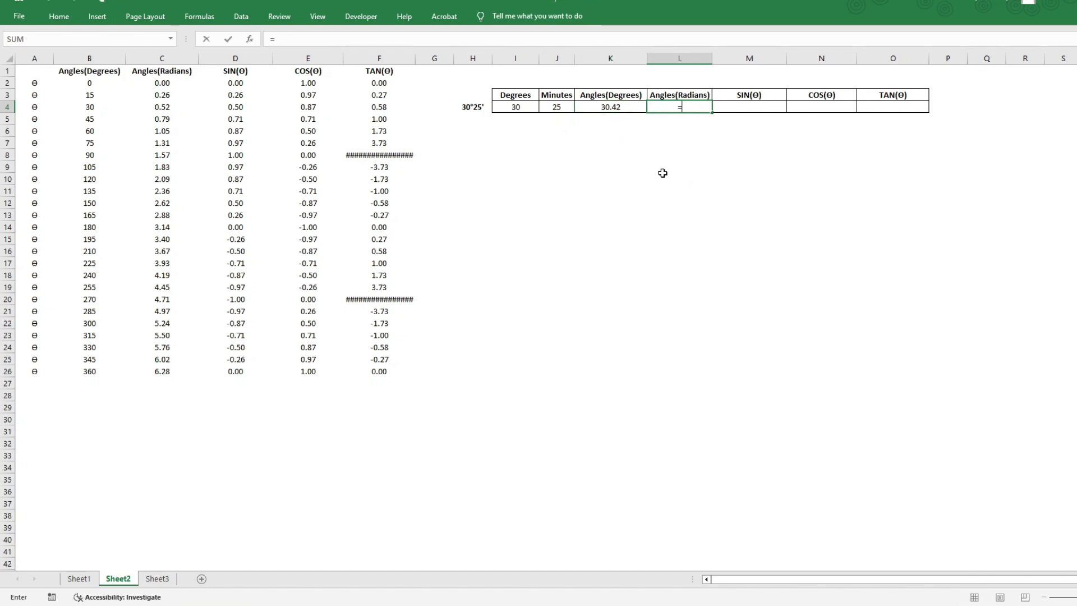
type("radian")
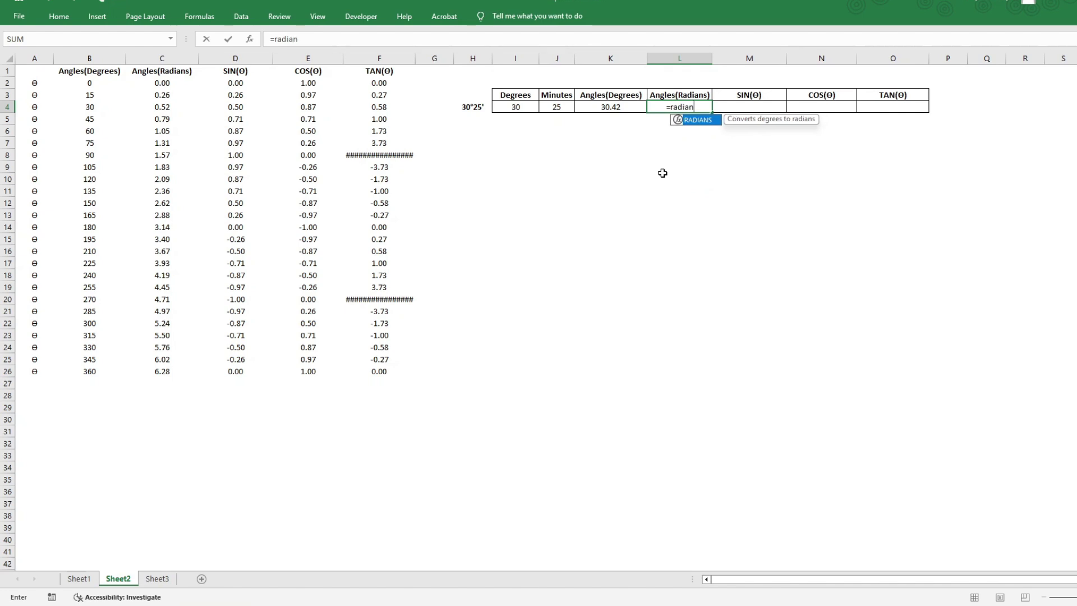
double_click(707, 121)
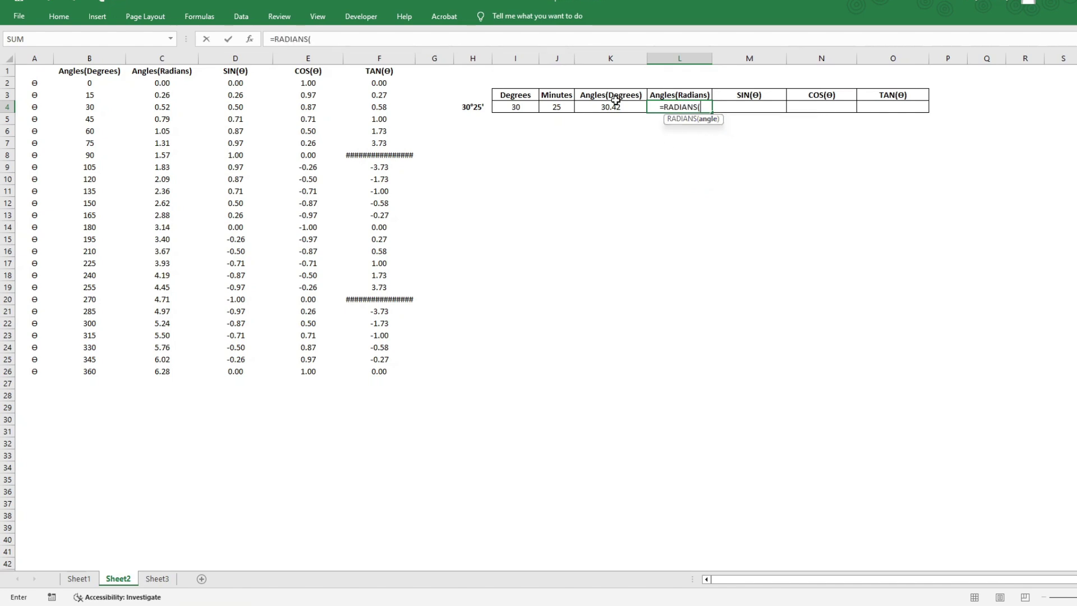
left_click(617, 105)
type(")")
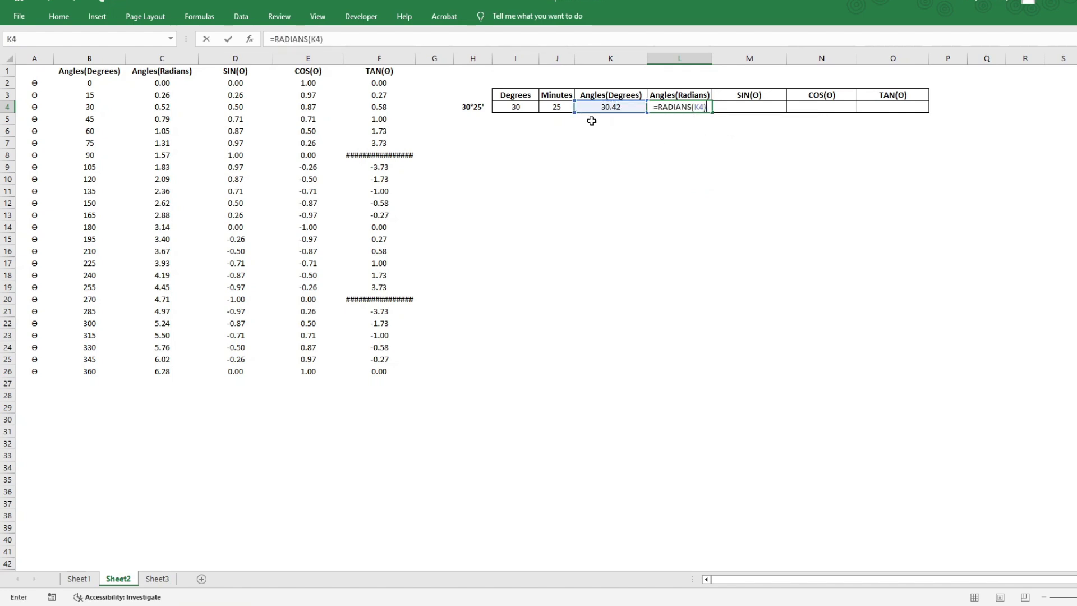
key("Return")
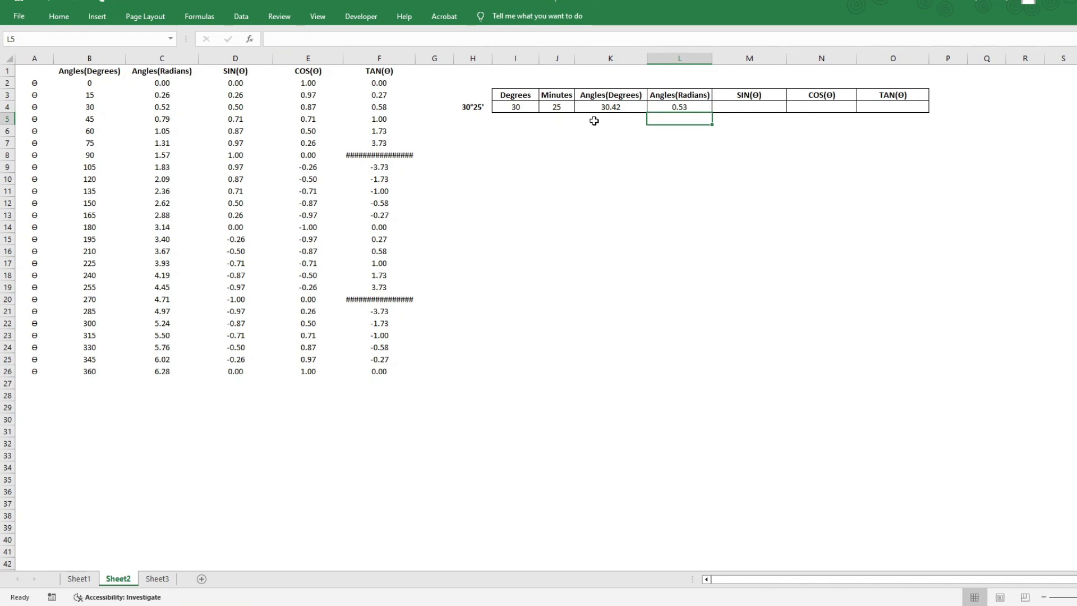
Enter =SIN(L4) in M4, giving 0.51 for the 30°25' angle.
left_click(751, 106)
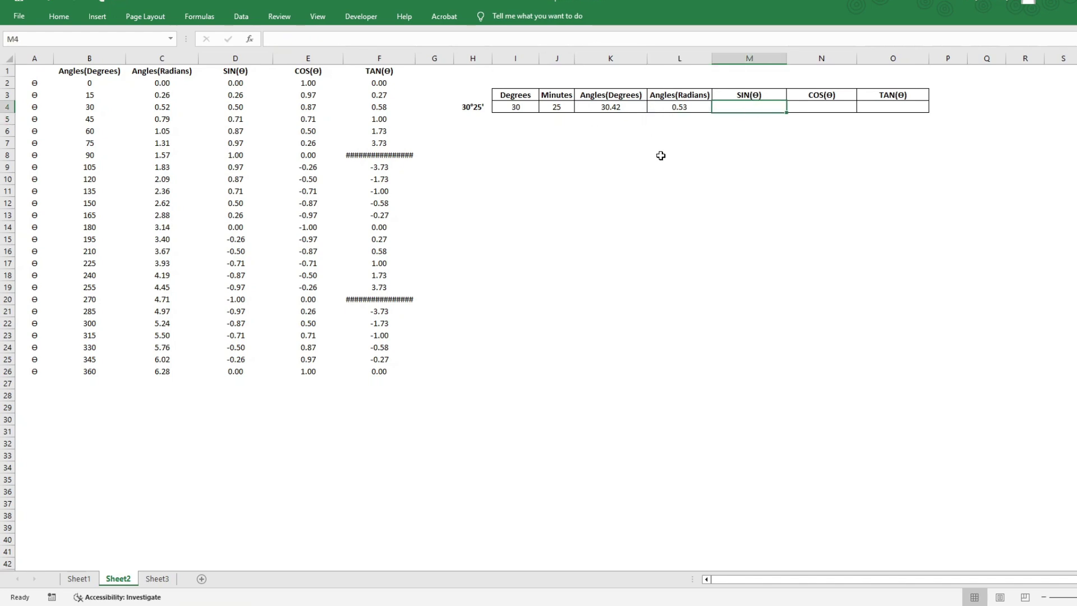
type("=sin(")
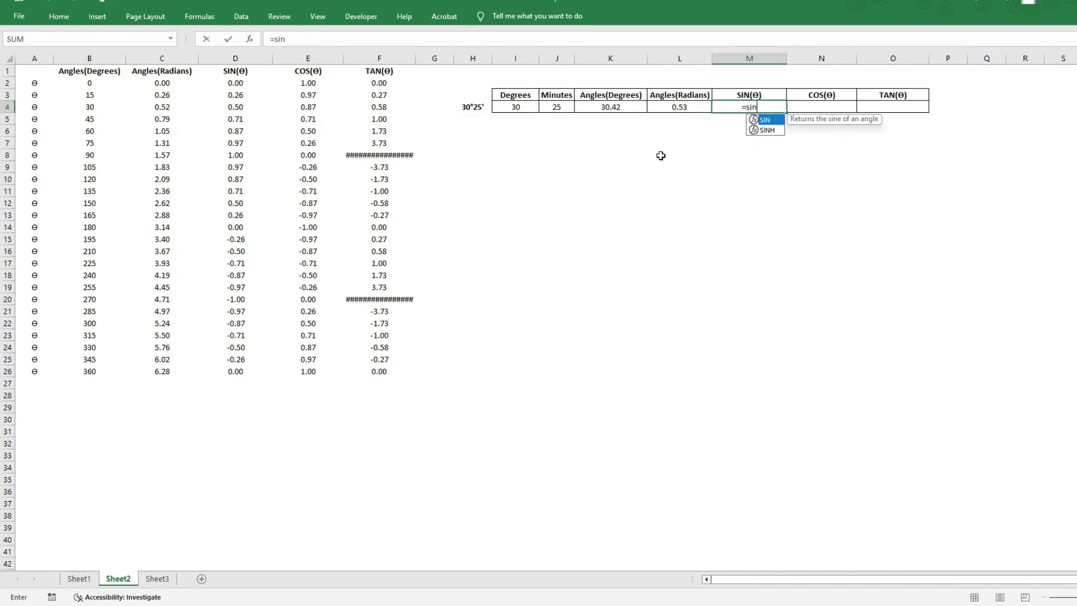
left_click(678, 108)
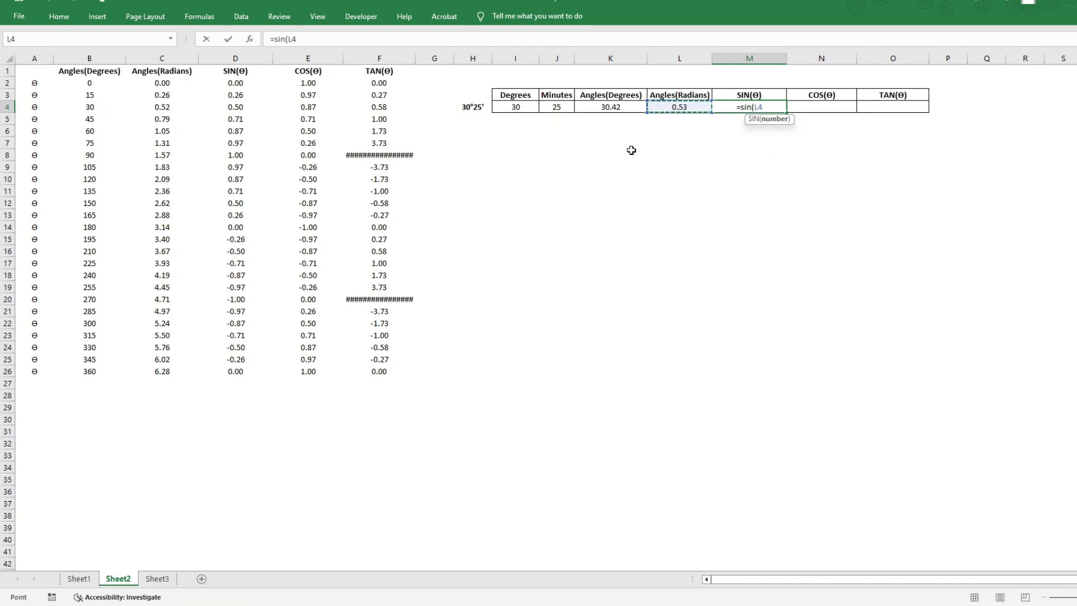
type(")")
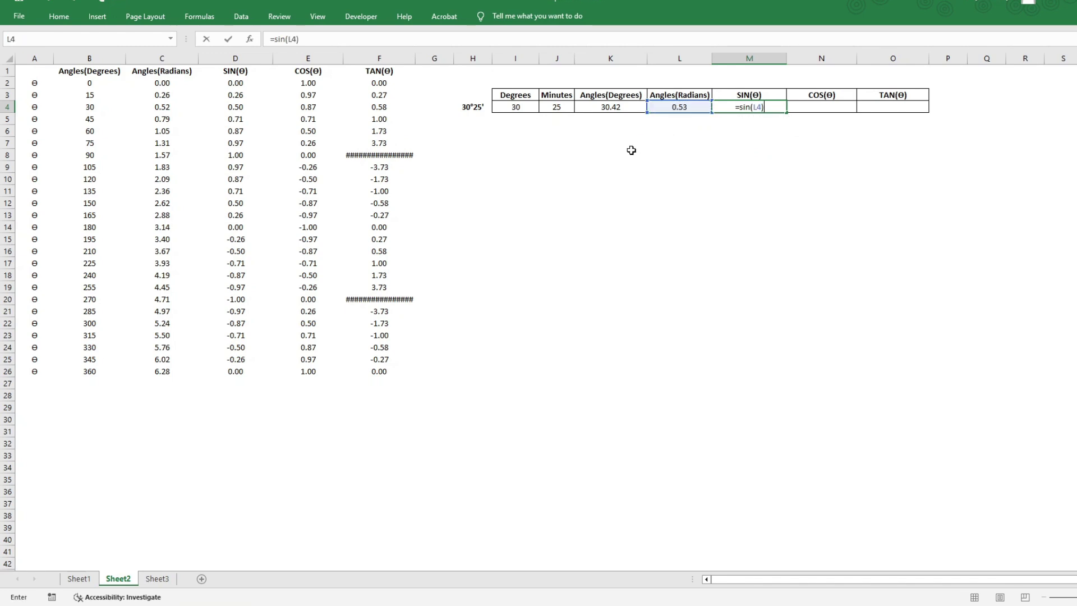
key("Return")
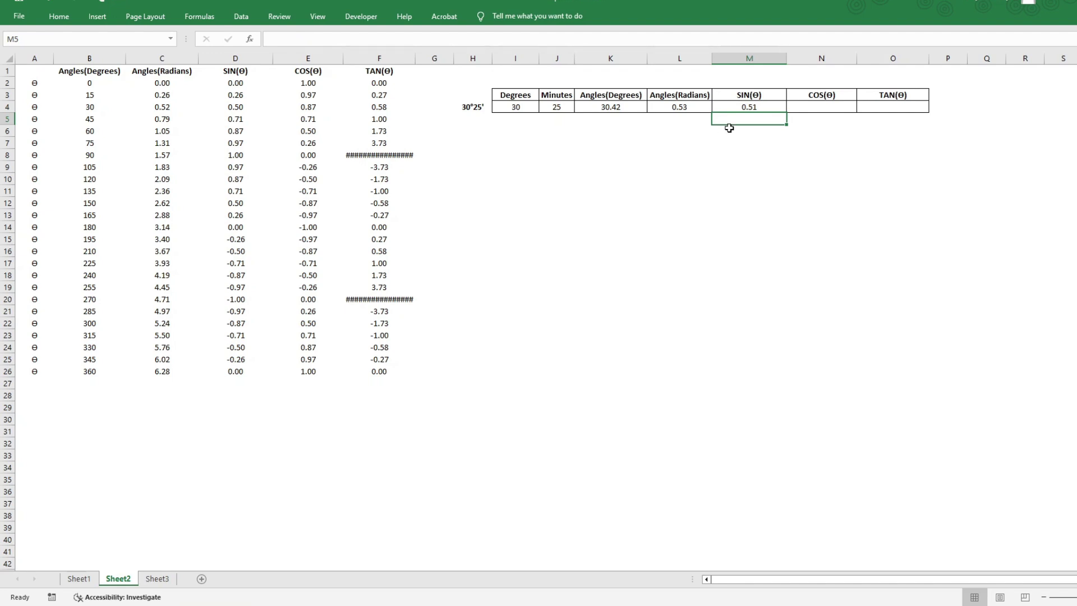
left_click(748, 109)
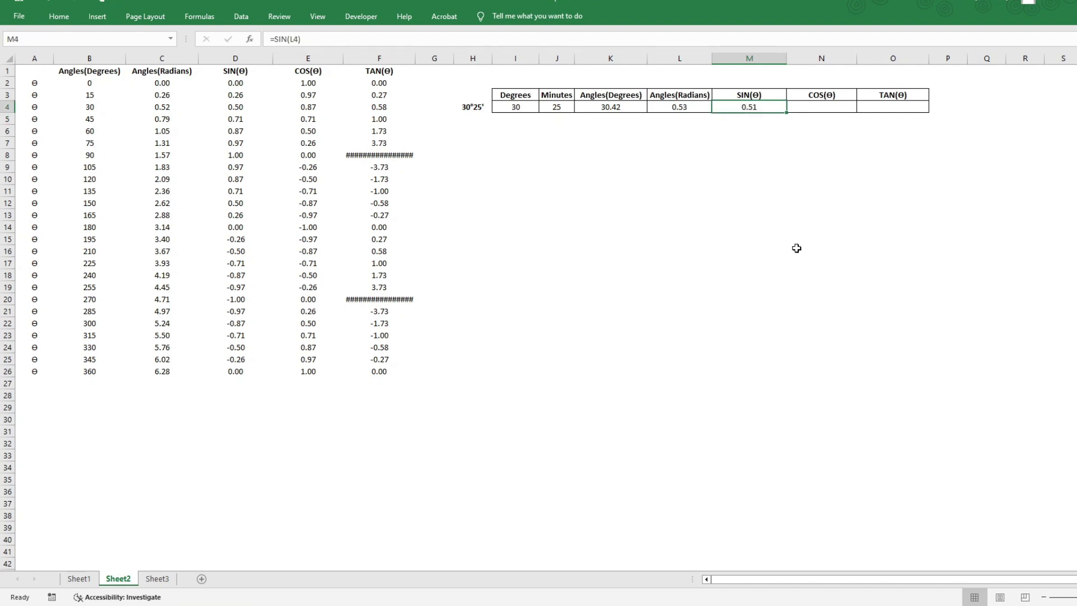